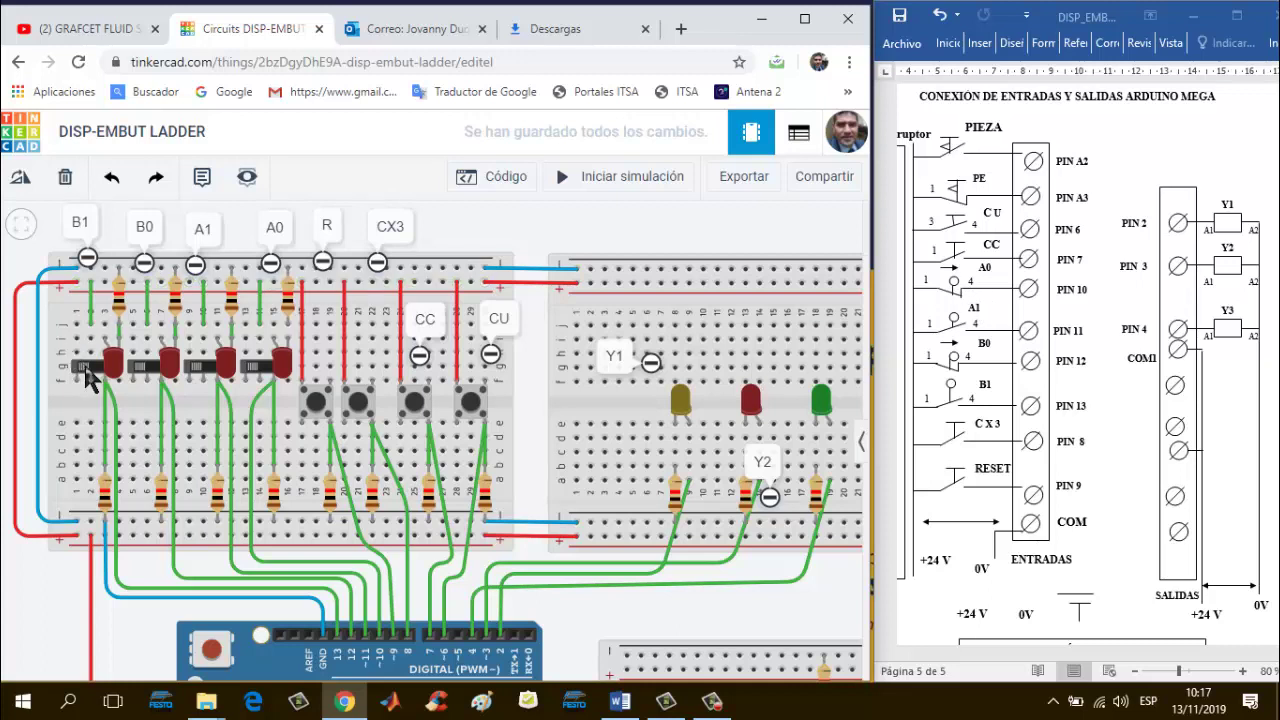
Step: Inspect the circuit's input switches, the Y1, Y2 and Y3 output LEDs, the Arduino Uno wiring and the PIEZA and PE sensors
{"action": "left_click", "coordinate": [203, 372]}
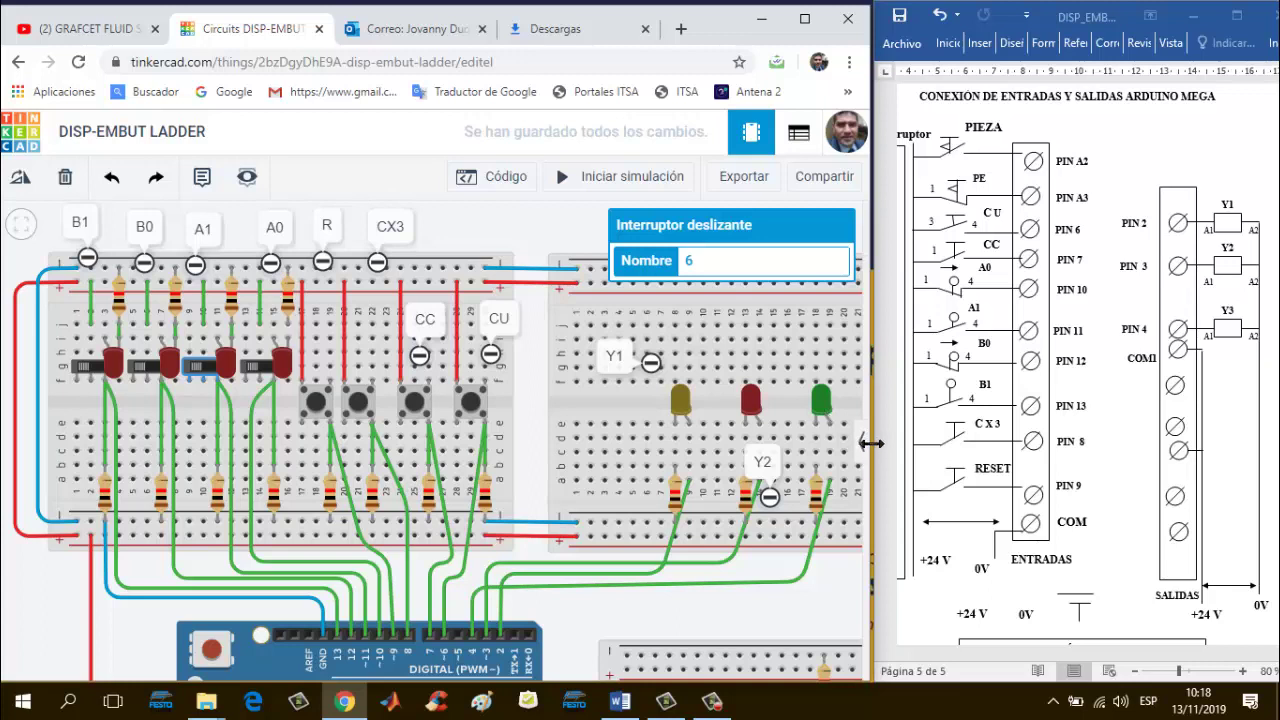
{"action": "left_click_drag", "start_coordinate": [871, 443], "coordinate": [885, 442]}
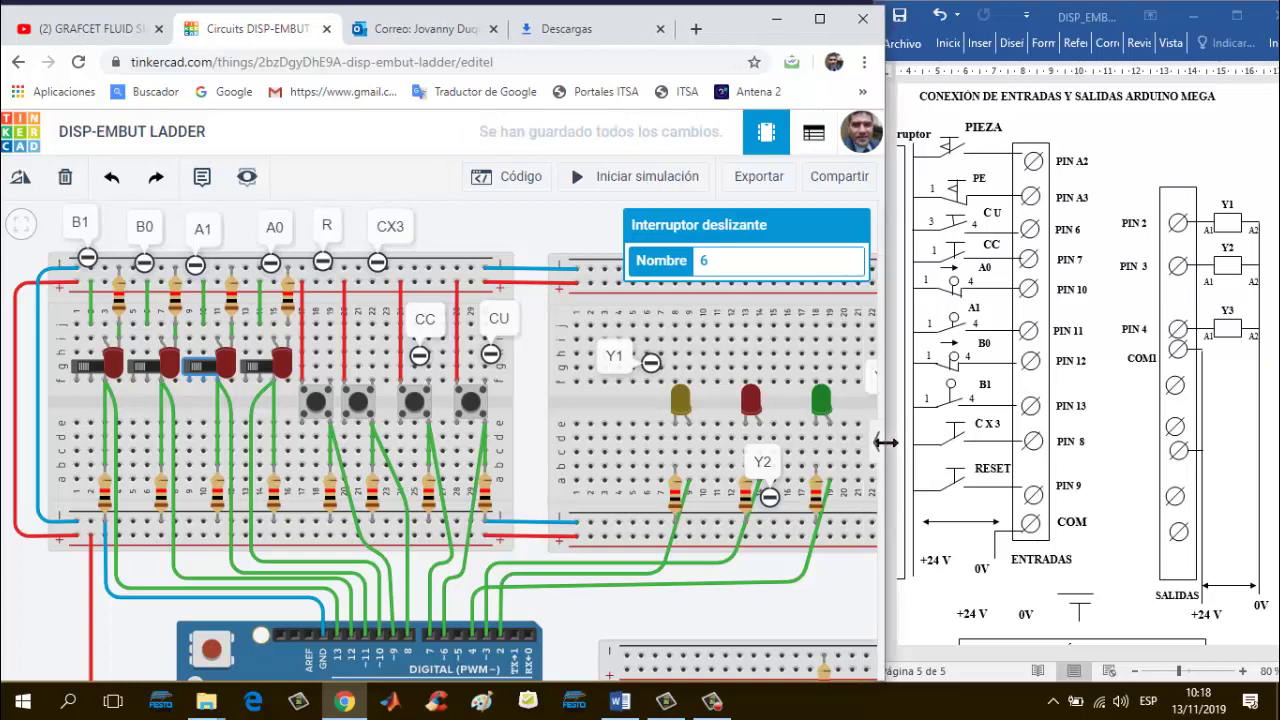
{"action": "left_click", "coordinate": [857, 382]}
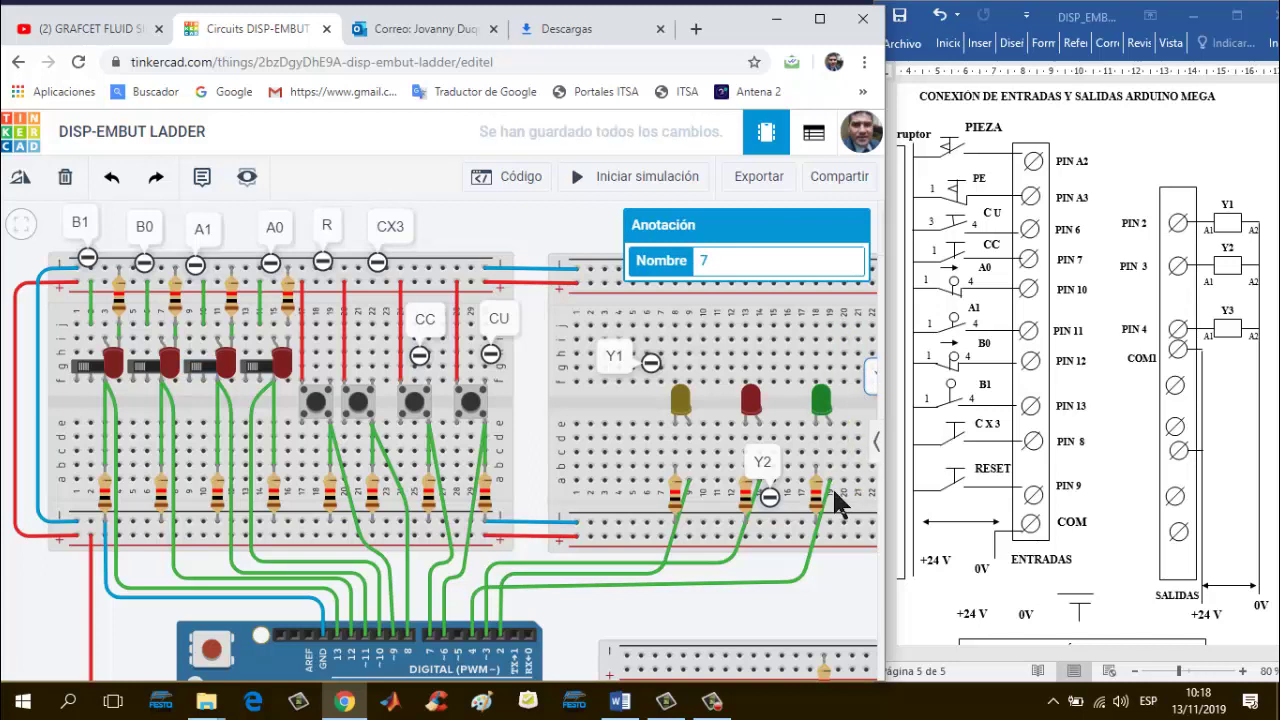
{"action": "key", "text": "Escape"}
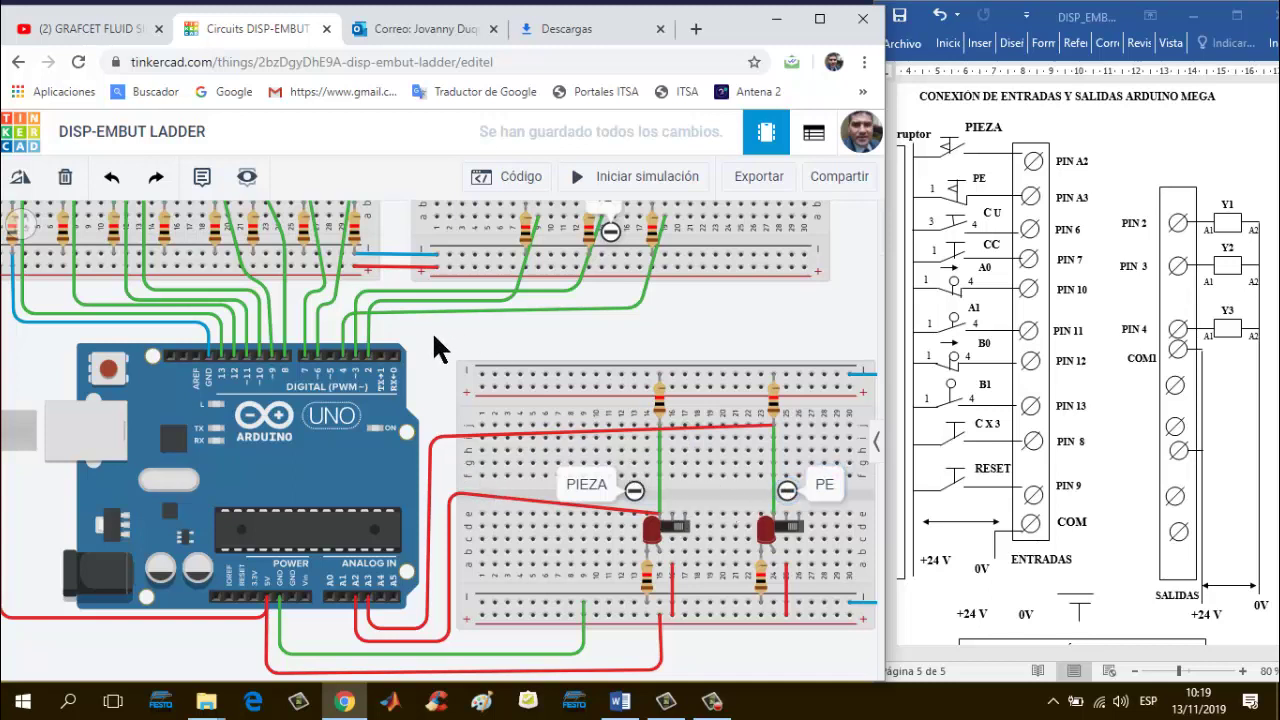
{"action": "scroll", "coordinate": [443, 345], "scroll_direction": "up", "scroll_amount": 2}
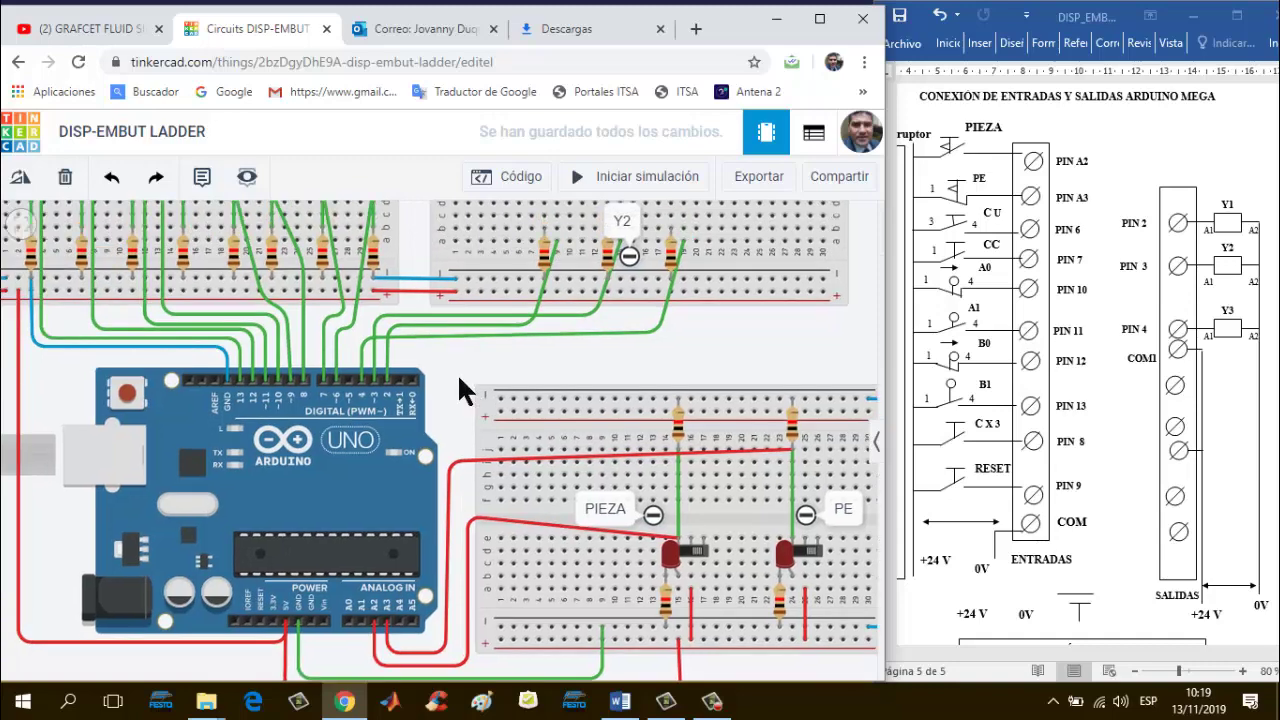
{"action": "left_click_drag", "start_coordinate": [457, 373], "coordinate": [517, 501]}
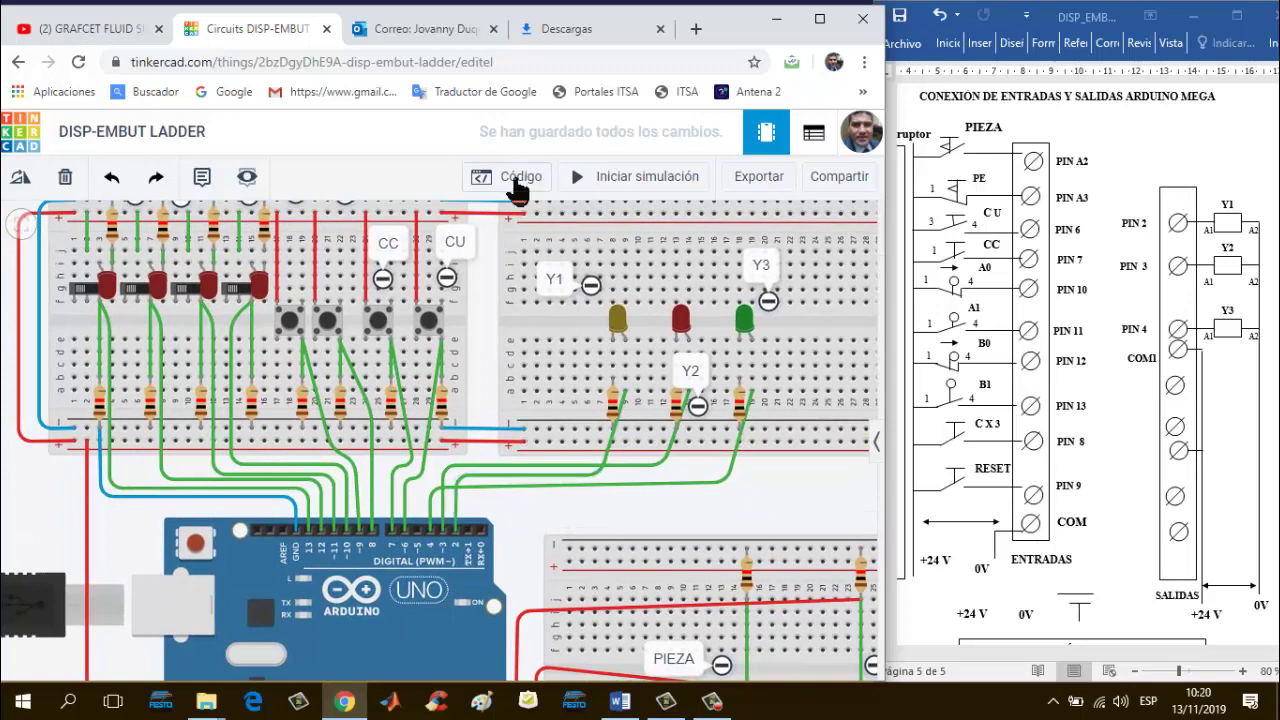
Step: Review the circuit's Arduino code from the variable declarations through the timer 2 subroutine and back to the sequence logic, and close the code
{"action": "left_click", "coordinate": [519, 180]}
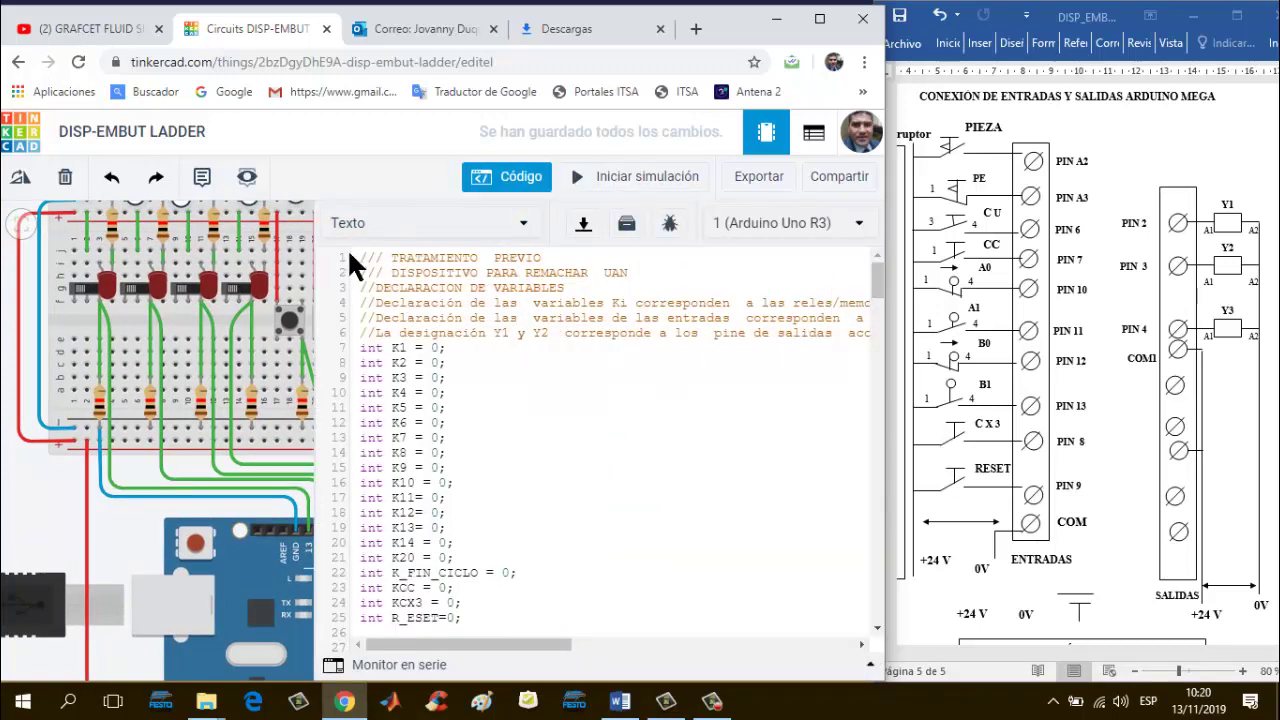
{"action": "left_click_drag", "start_coordinate": [358, 257], "coordinate": [541, 558]}
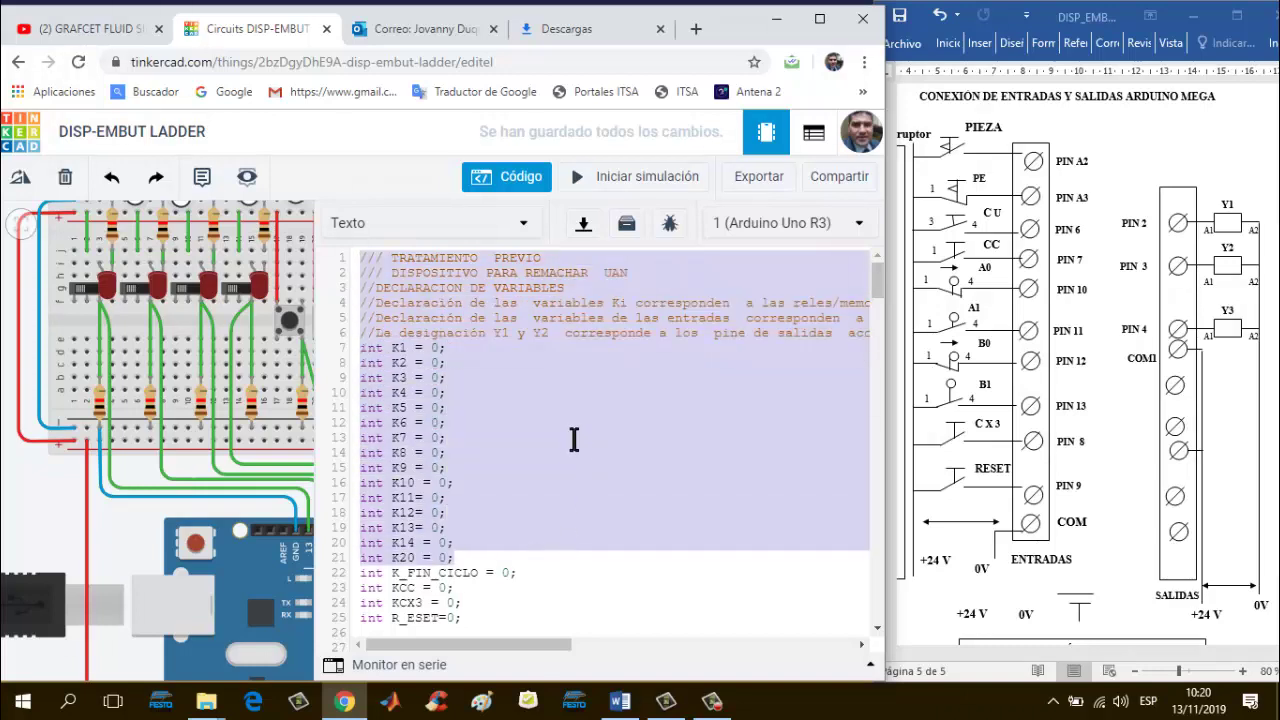
{"action": "scroll", "coordinate": [573, 435], "scroll_direction": "down", "scroll_amount": 20}
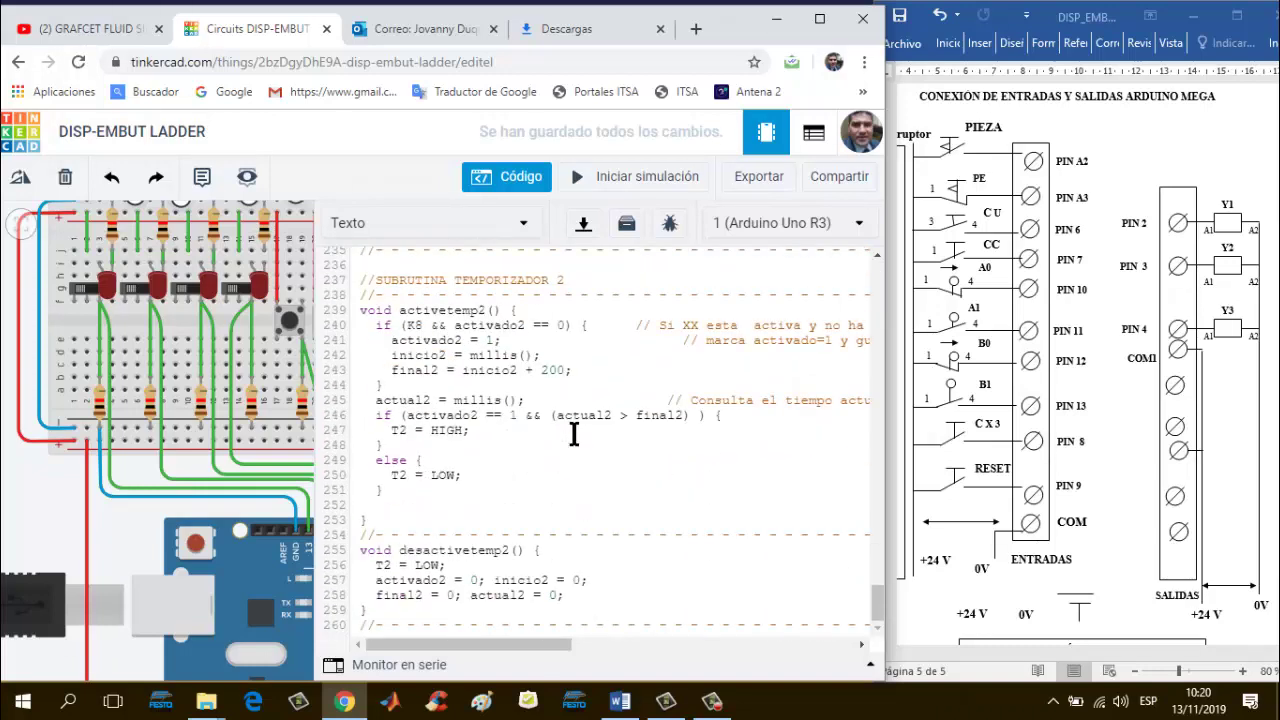
{"action": "scroll", "coordinate": [598, 393], "scroll_direction": "up", "scroll_amount": 20}
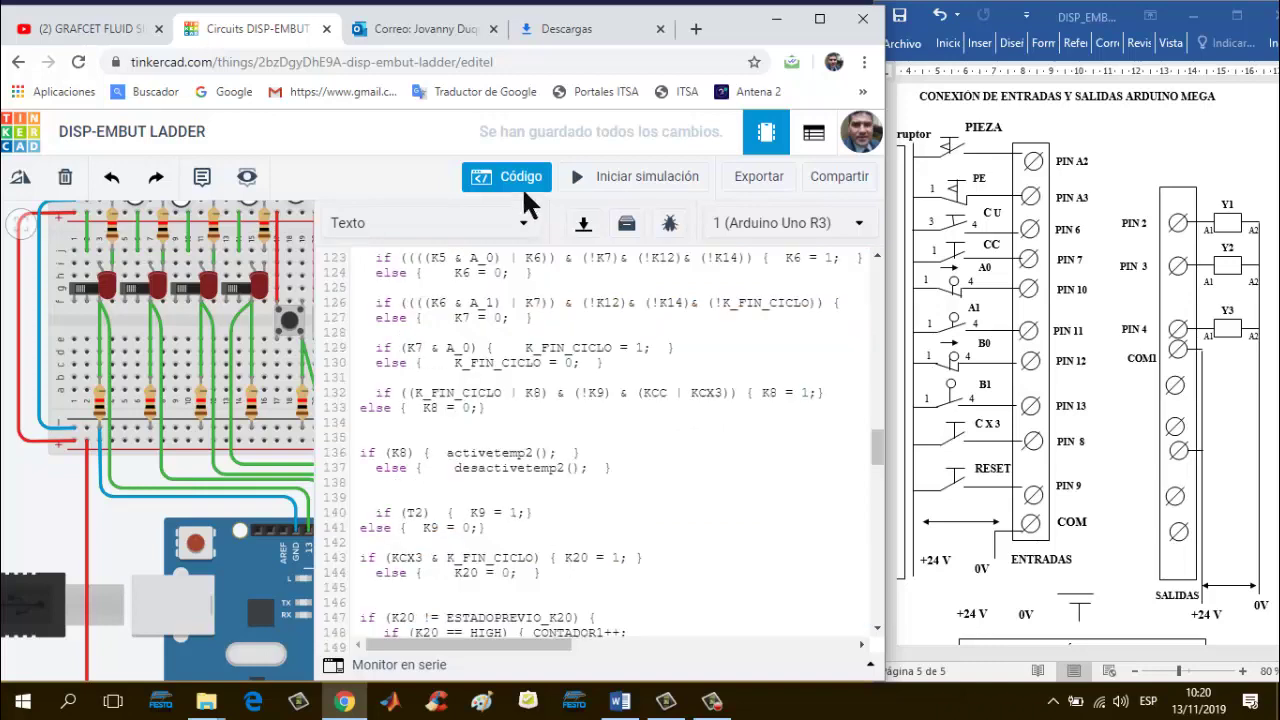
{"action": "left_click", "coordinate": [517, 180]}
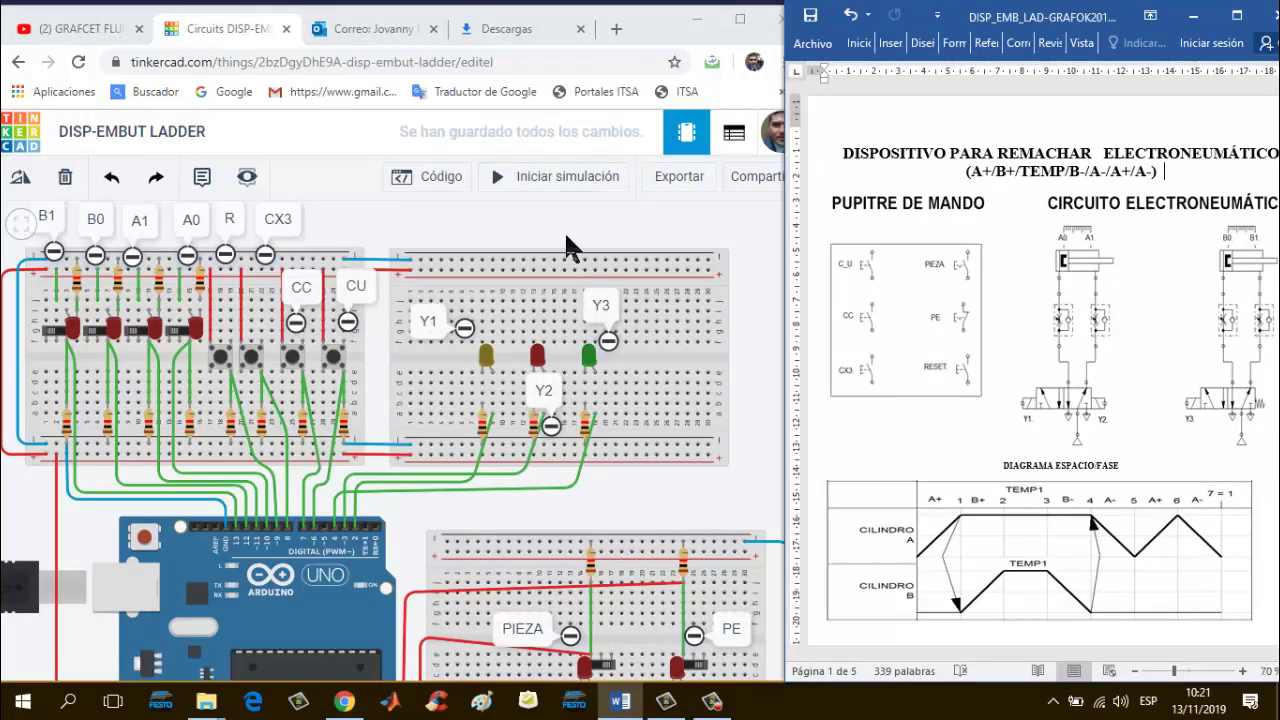
Step: Start the simulation and switch on the PIEZA, PE, A0 and B0 inputs as starting conditions
{"action": "left_click", "coordinate": [551, 195]}
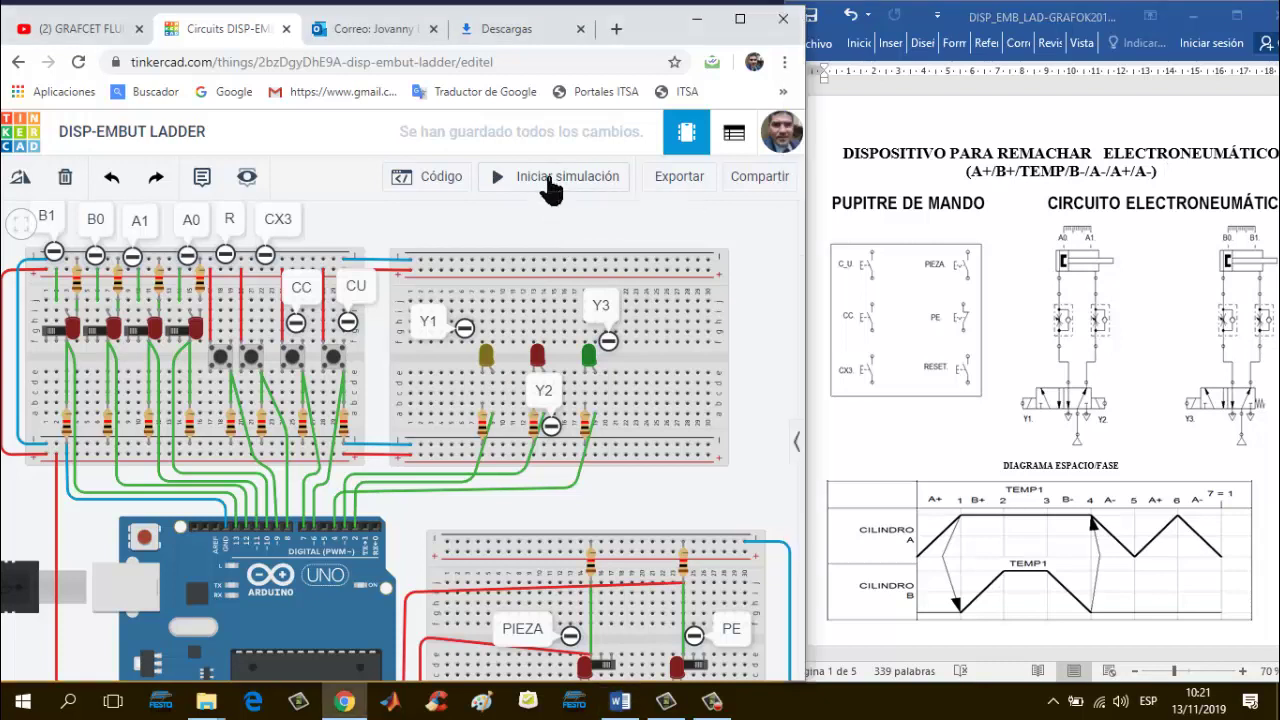
{"action": "left_click", "coordinate": [551, 187]}
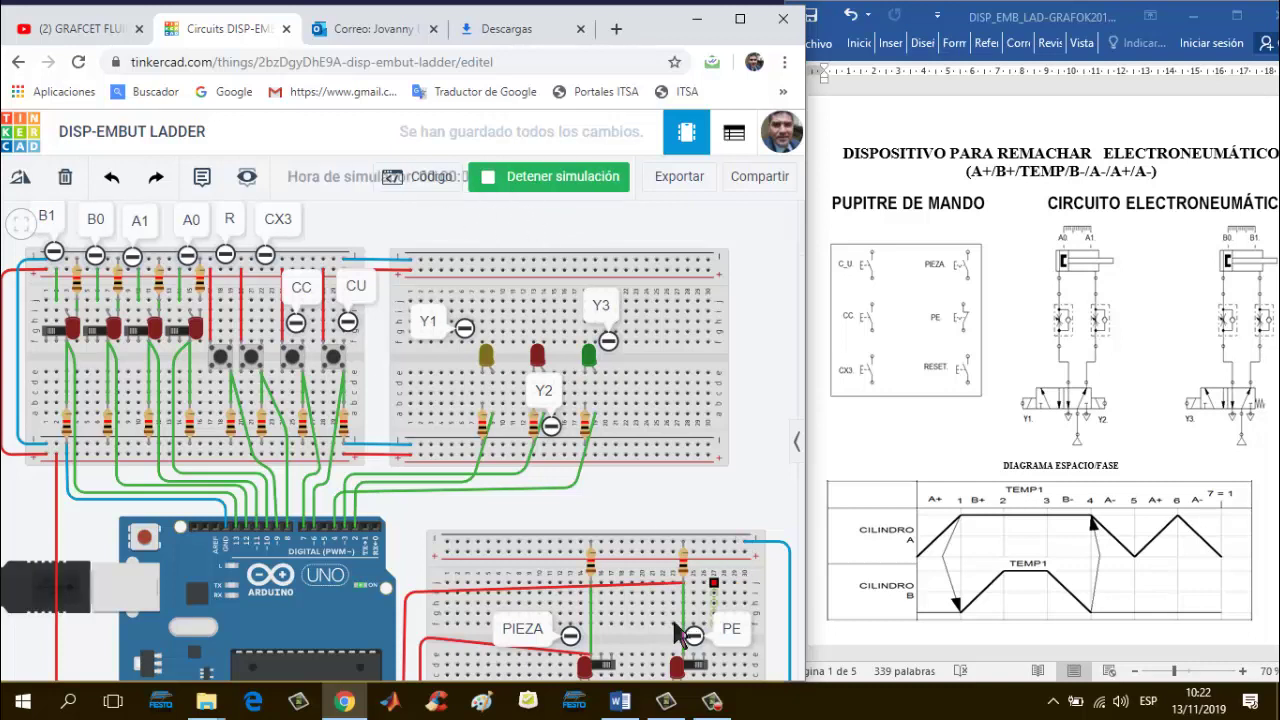
{"action": "left_click", "coordinate": [606, 667]}
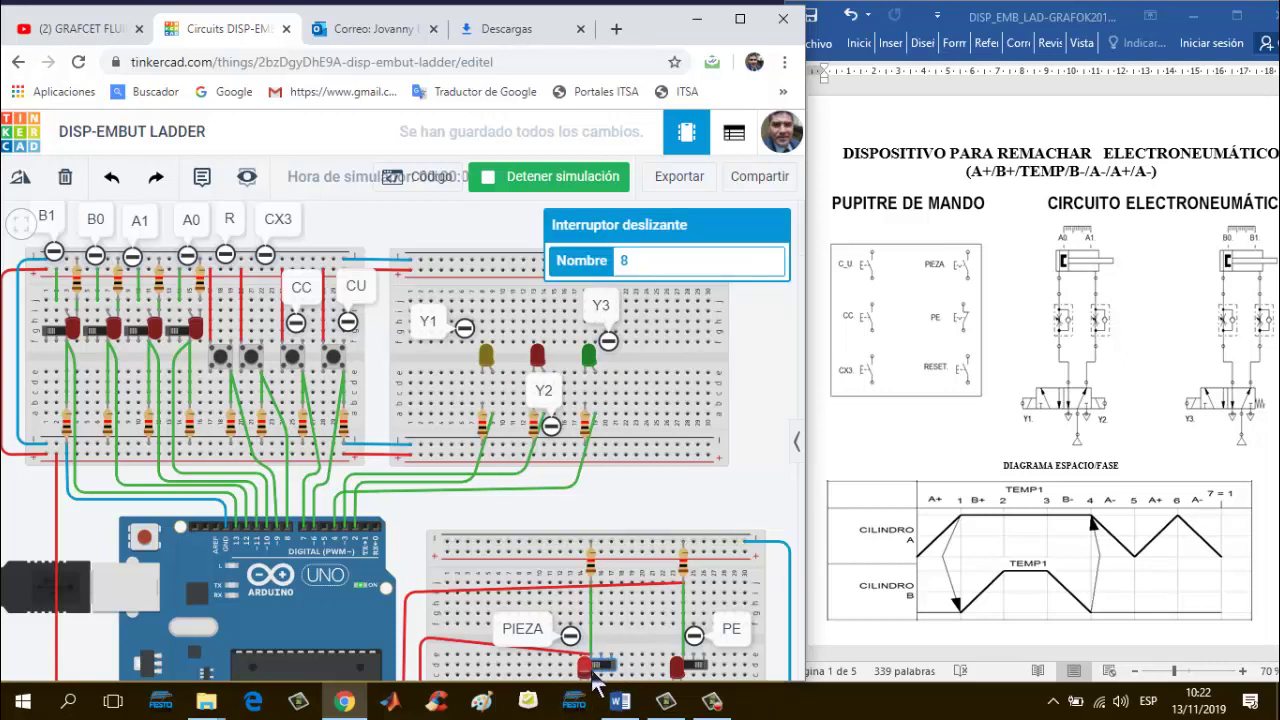
{"action": "left_click", "coordinate": [700, 667]}
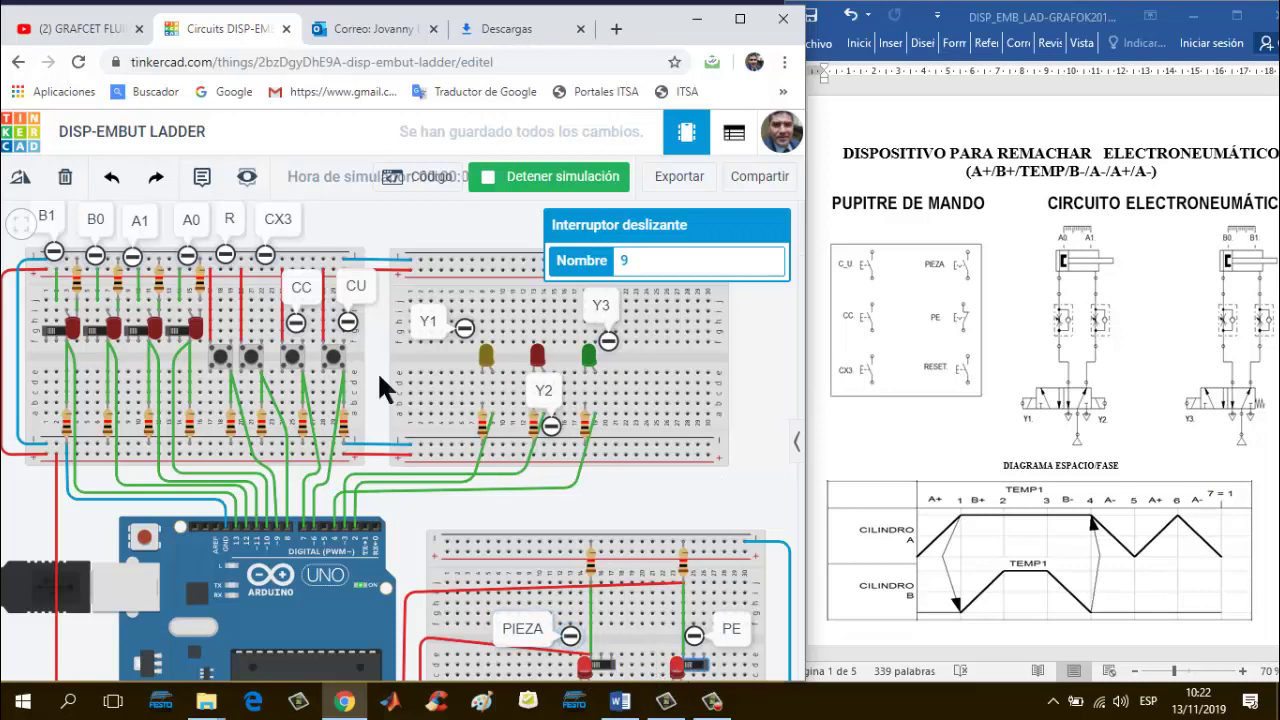
{"action": "left_click", "coordinate": [176, 334]}
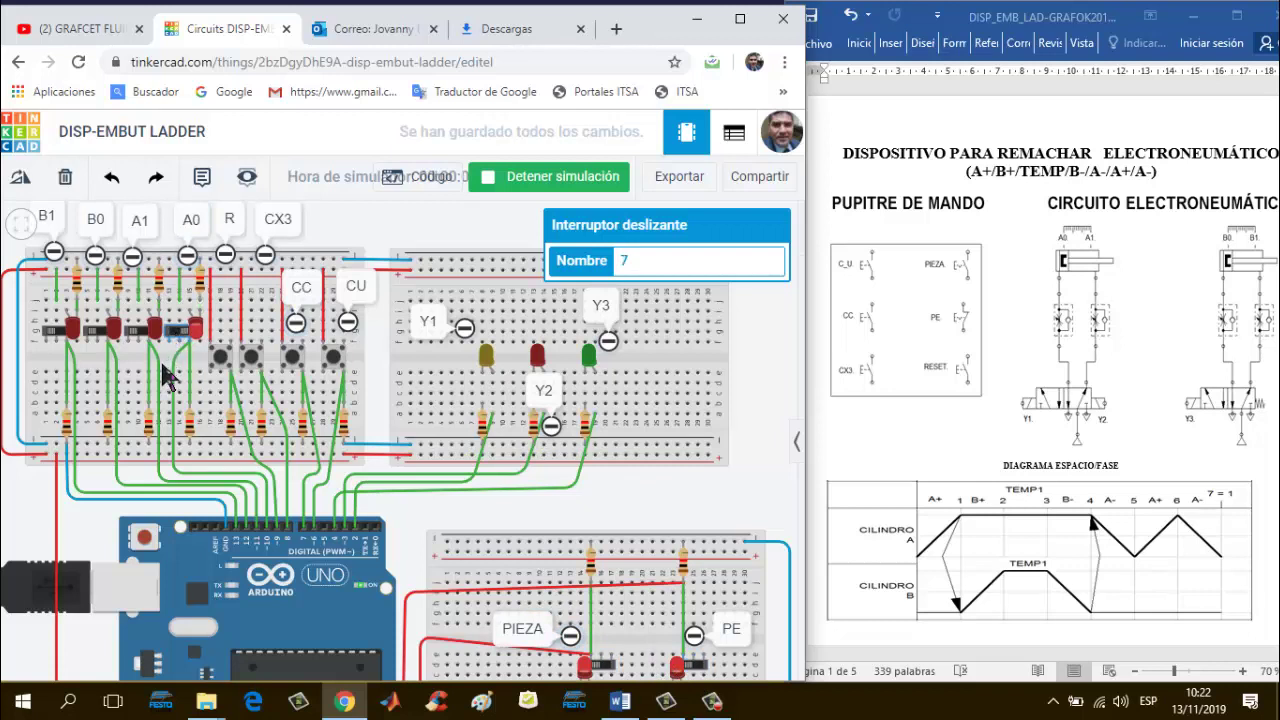
{"action": "left_click", "coordinate": [95, 336]}
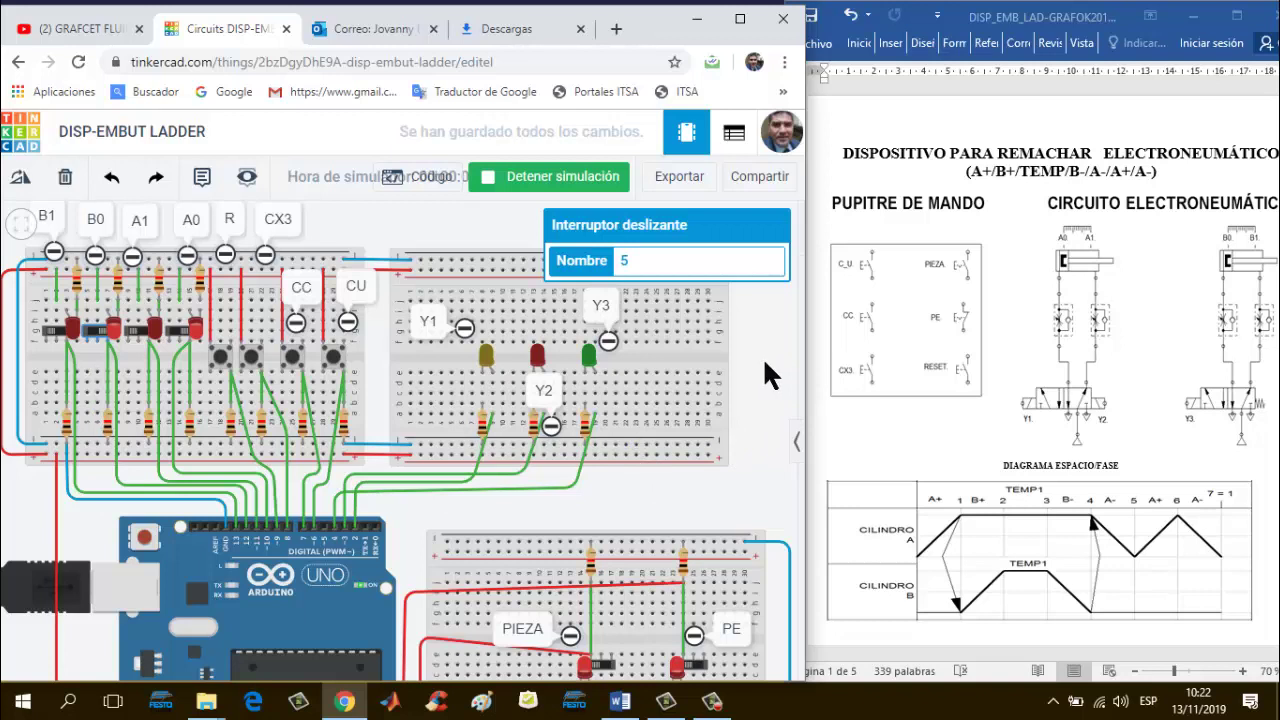
Step: Trigger a single cycle with CU and simulate A+ and B+ by switching A0 off, A1 on, B0 off and B1 on
{"action": "left_click", "coordinate": [337, 370]}
{"action": "left_click", "coordinate": [188, 336]}
{"action": "left_click", "coordinate": [137, 337]}
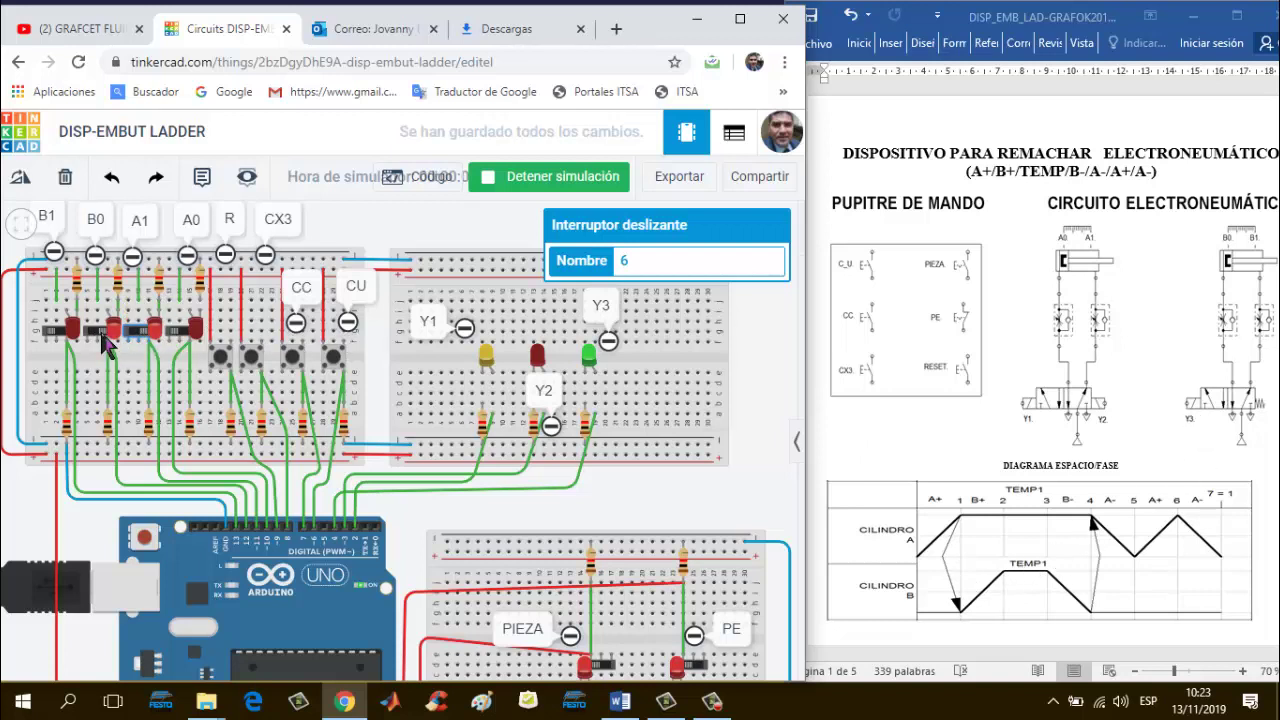
{"action": "left_click", "coordinate": [108, 342]}
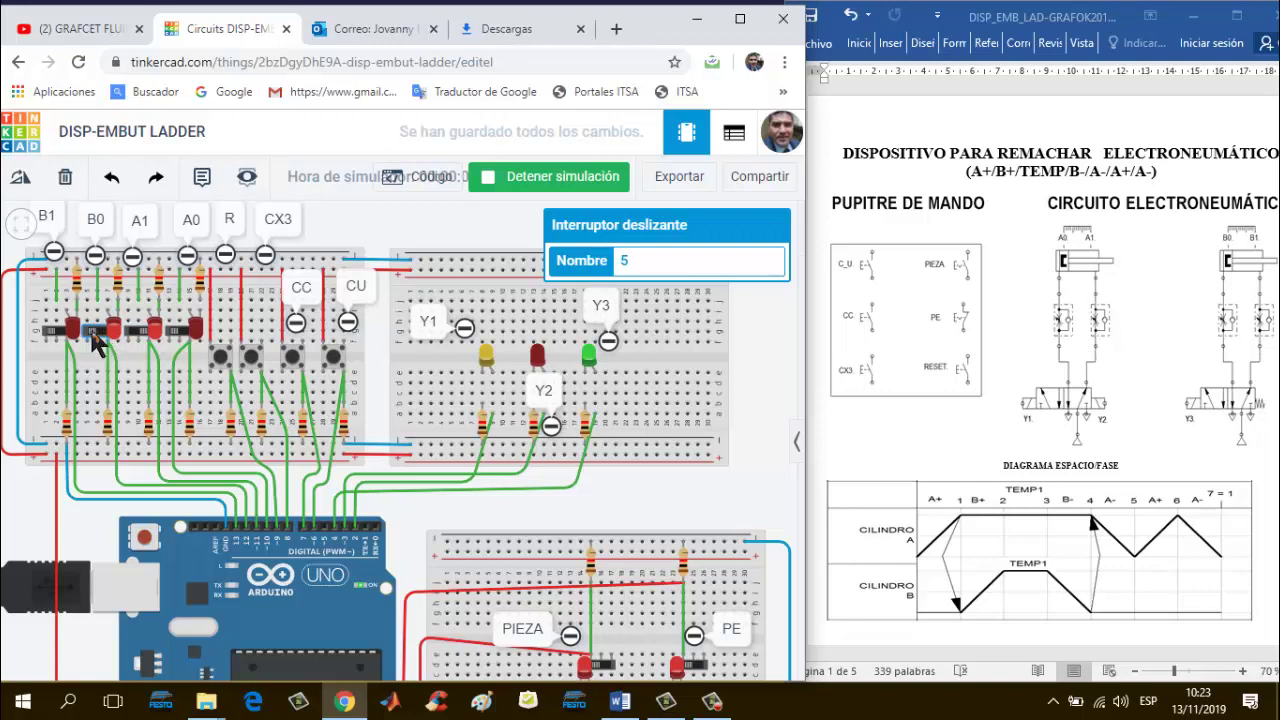
{"action": "left_click", "coordinate": [56, 335]}
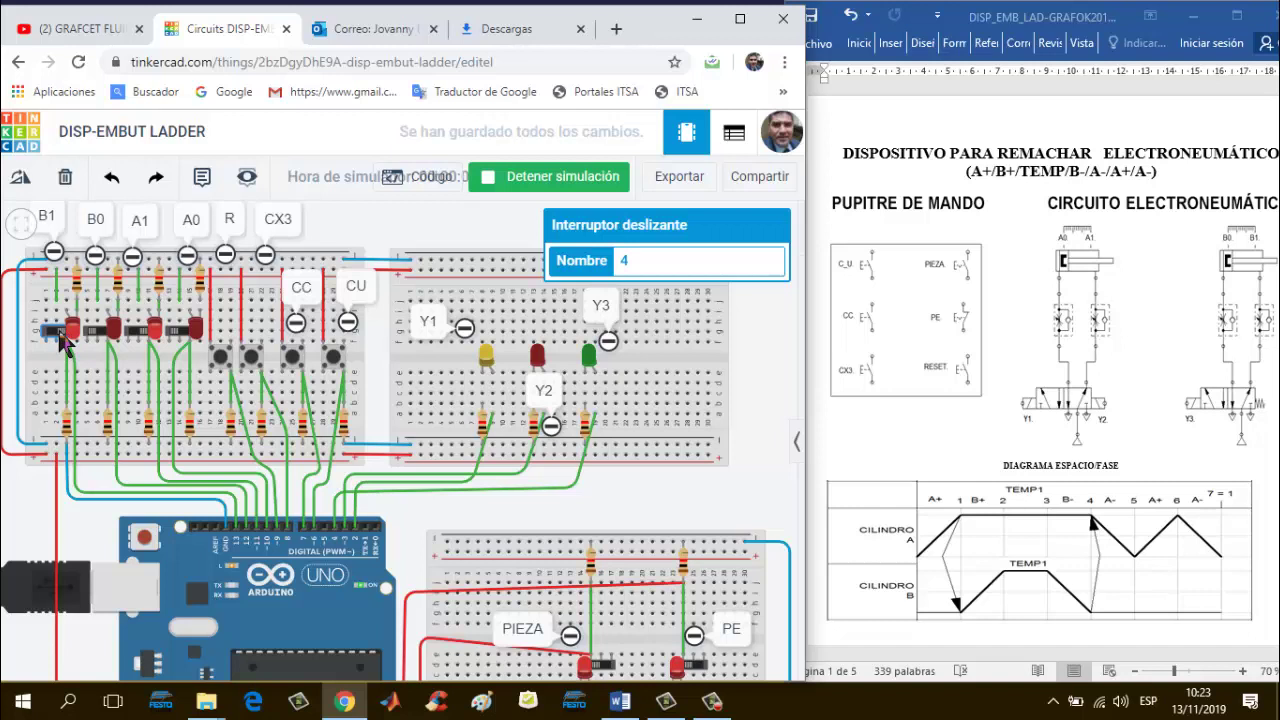
Step: Complete the single cycle by moving the active sensors from B1 to B0, A1 to A0, A0 to A1, and back to A0
{"action": "left_click", "coordinate": [60, 335]}
{"action": "left_click", "coordinate": [96, 334]}
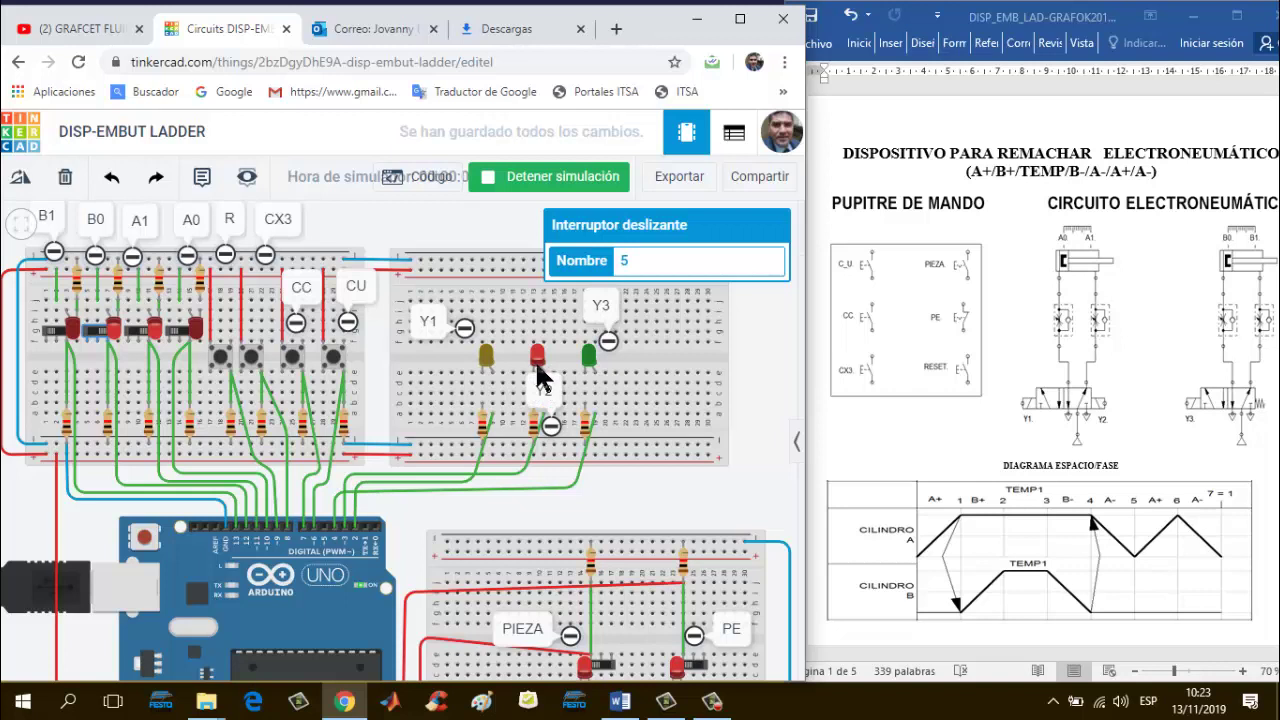
{"action": "left_click", "coordinate": [142, 334]}
{"action": "left_click", "coordinate": [174, 333]}
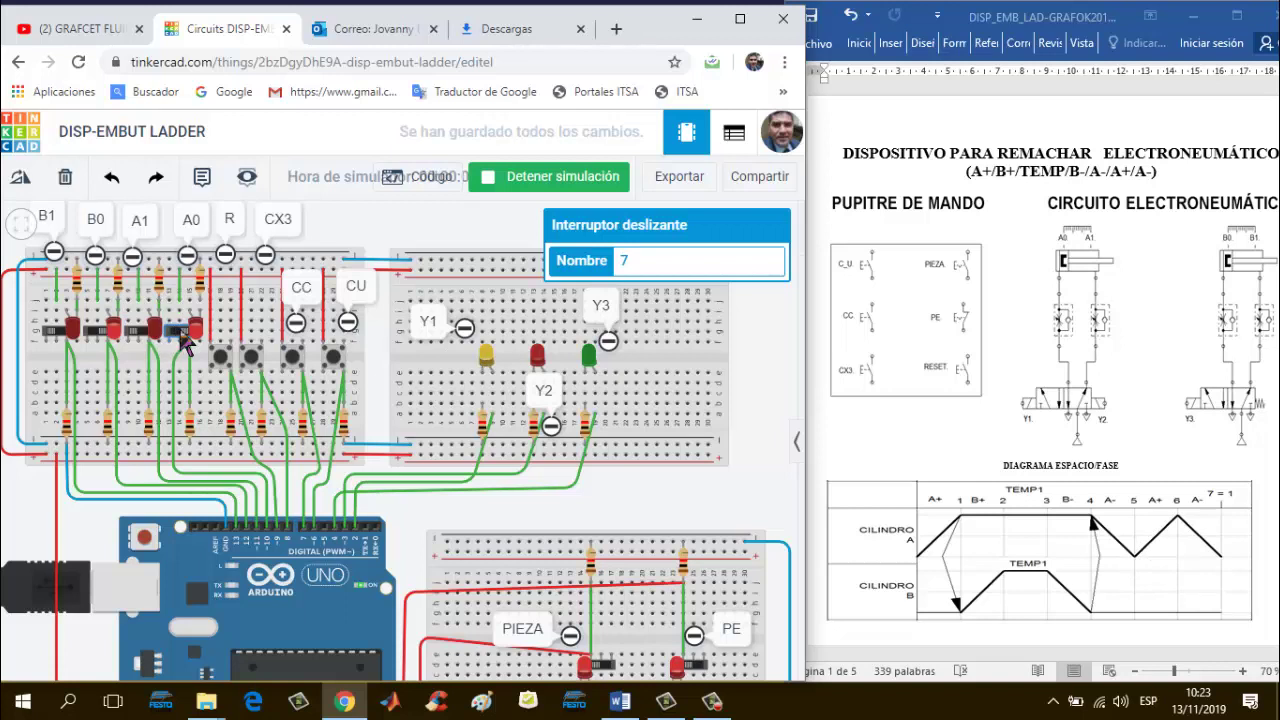
{"action": "left_click", "coordinate": [135, 336]}
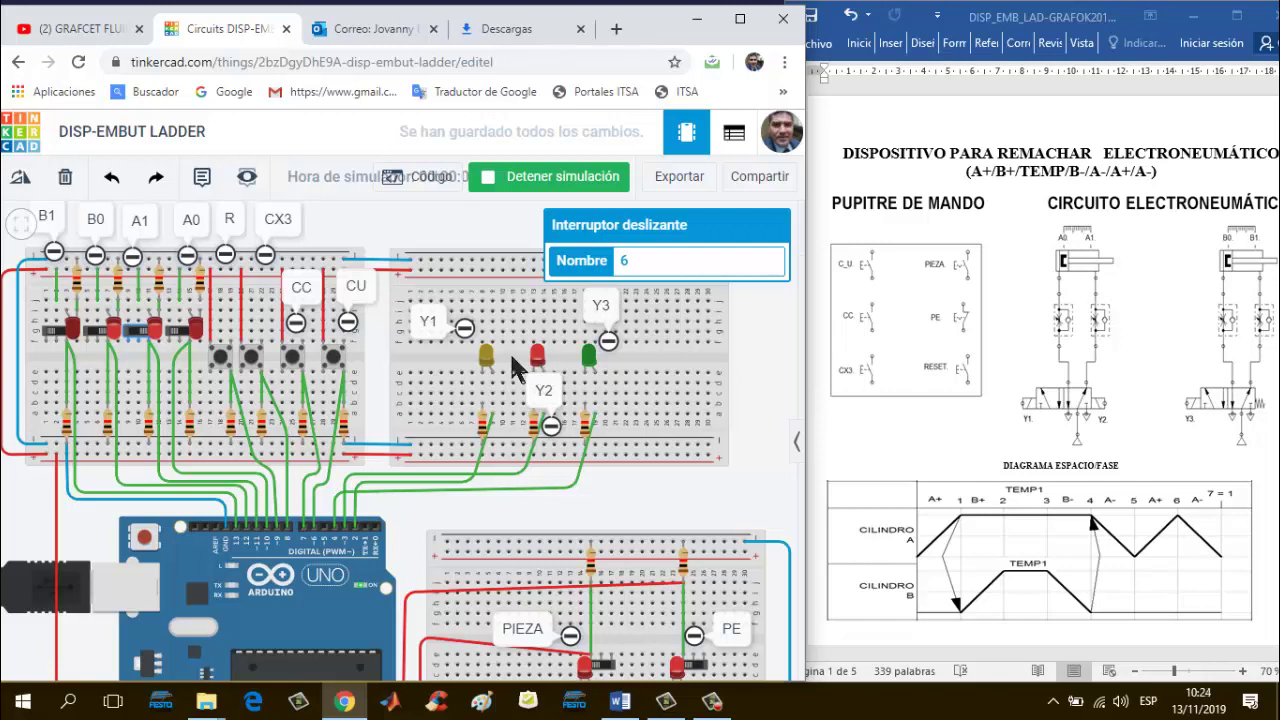
{"action": "left_click", "coordinate": [182, 331]}
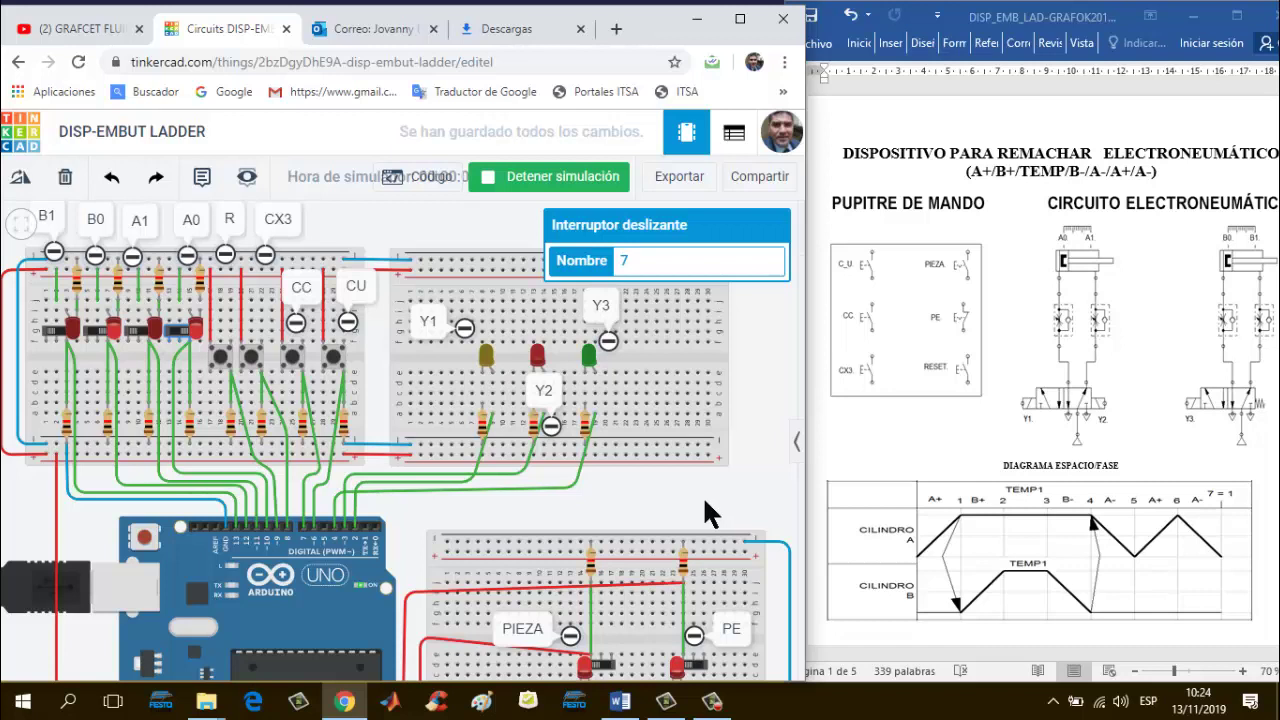
Step: Trigger the continuous cycle with CC and simulate A+ and B+ by activating A1, releasing B0 and activating B1
{"action": "left_click", "coordinate": [293, 366]}
{"action": "left_click", "coordinate": [293, 366]}
{"action": "left_click", "coordinate": [139, 340]}
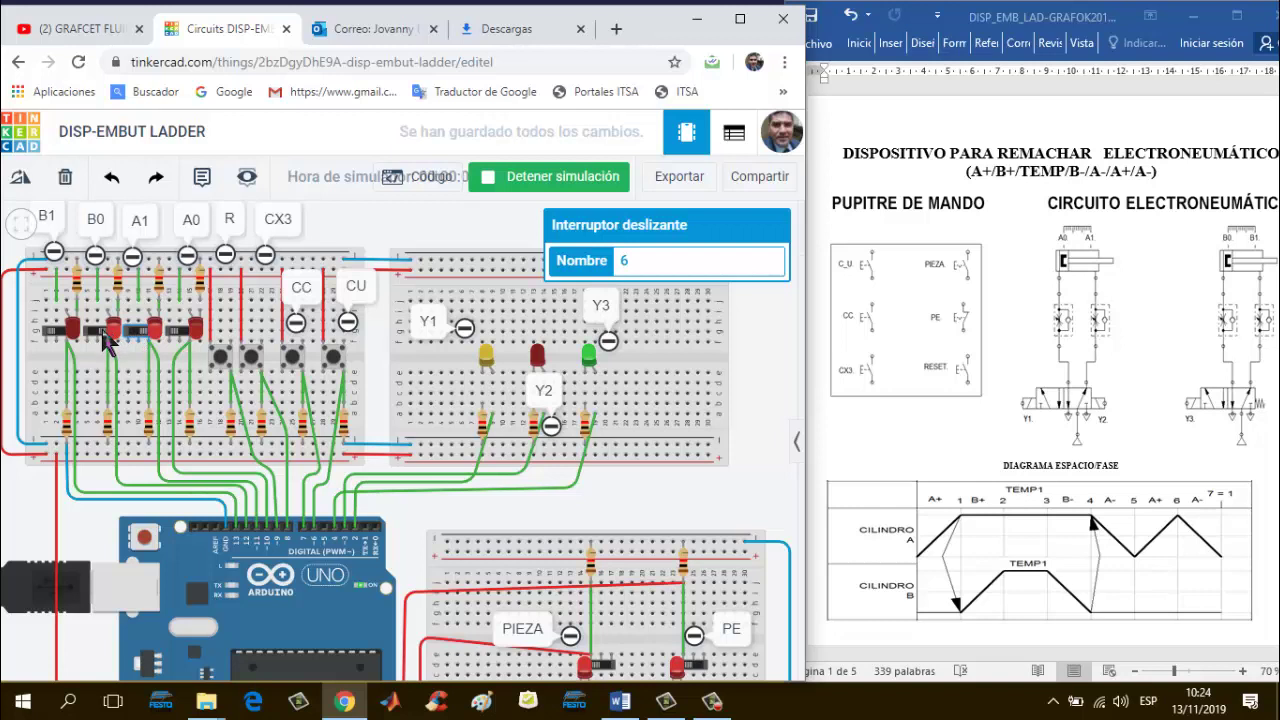
{"action": "left_click", "coordinate": [103, 338]}
{"action": "left_click", "coordinate": [55, 338]}
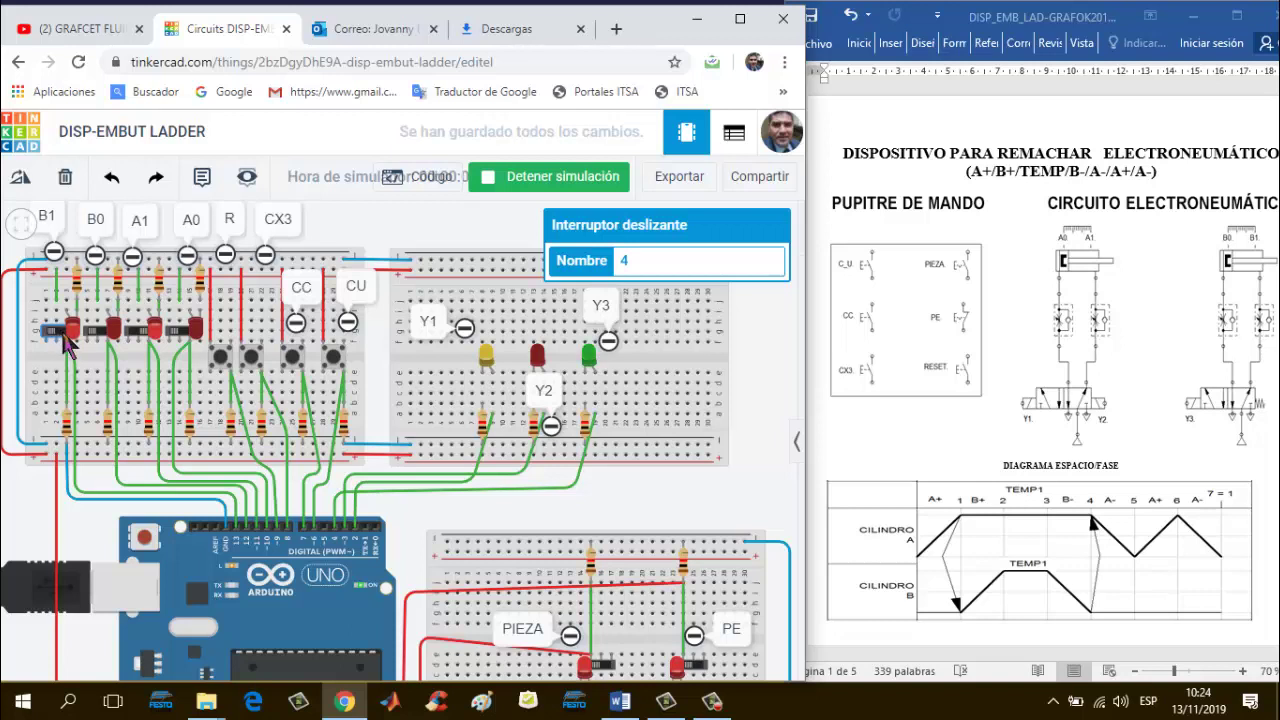
Step: Complete the first continuous cycle by returning B to B0 and A to A0, extending A to A1 and returning it to A0
{"action": "left_click", "coordinate": [92, 338]}
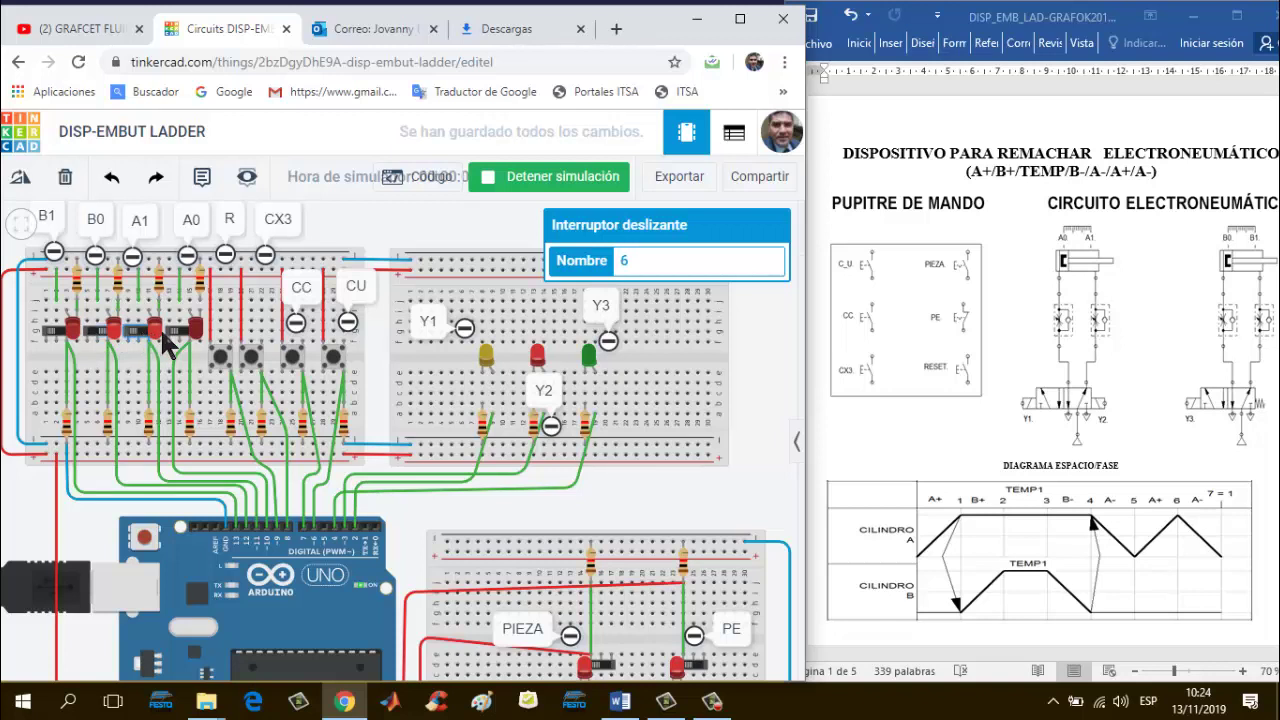
{"action": "left_click", "coordinate": [175, 331]}
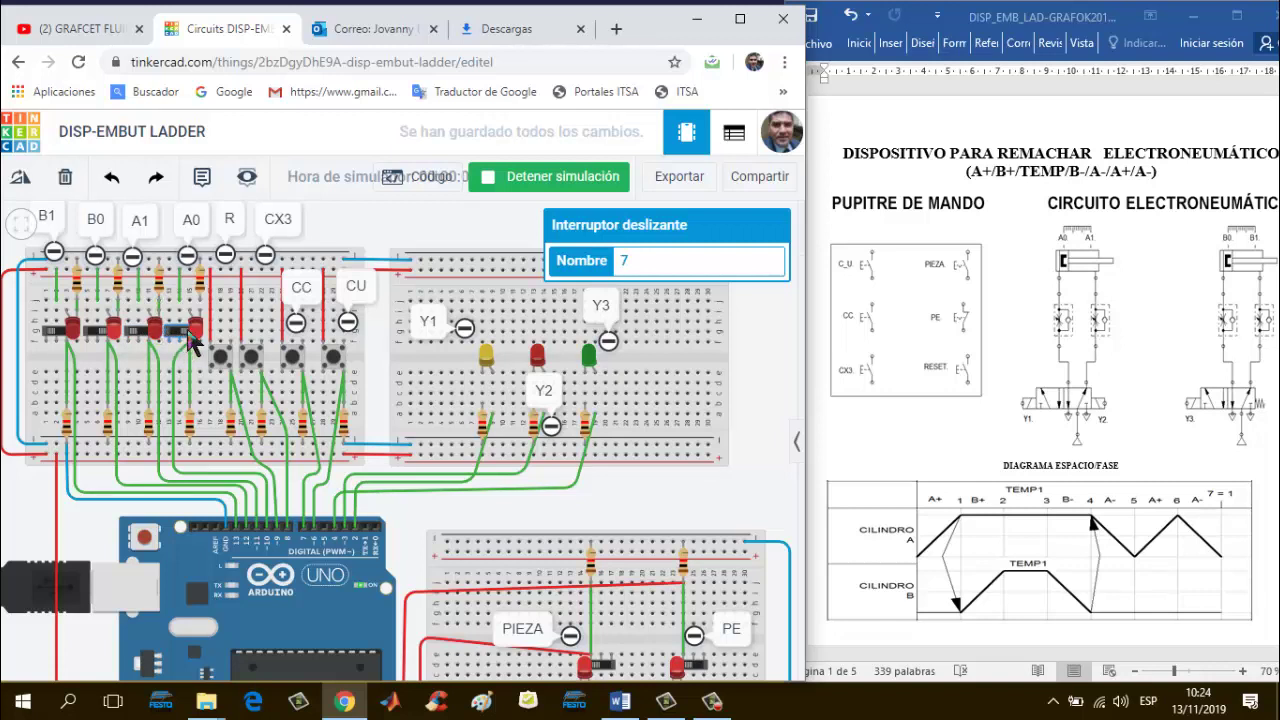
{"action": "left_click", "coordinate": [138, 336]}
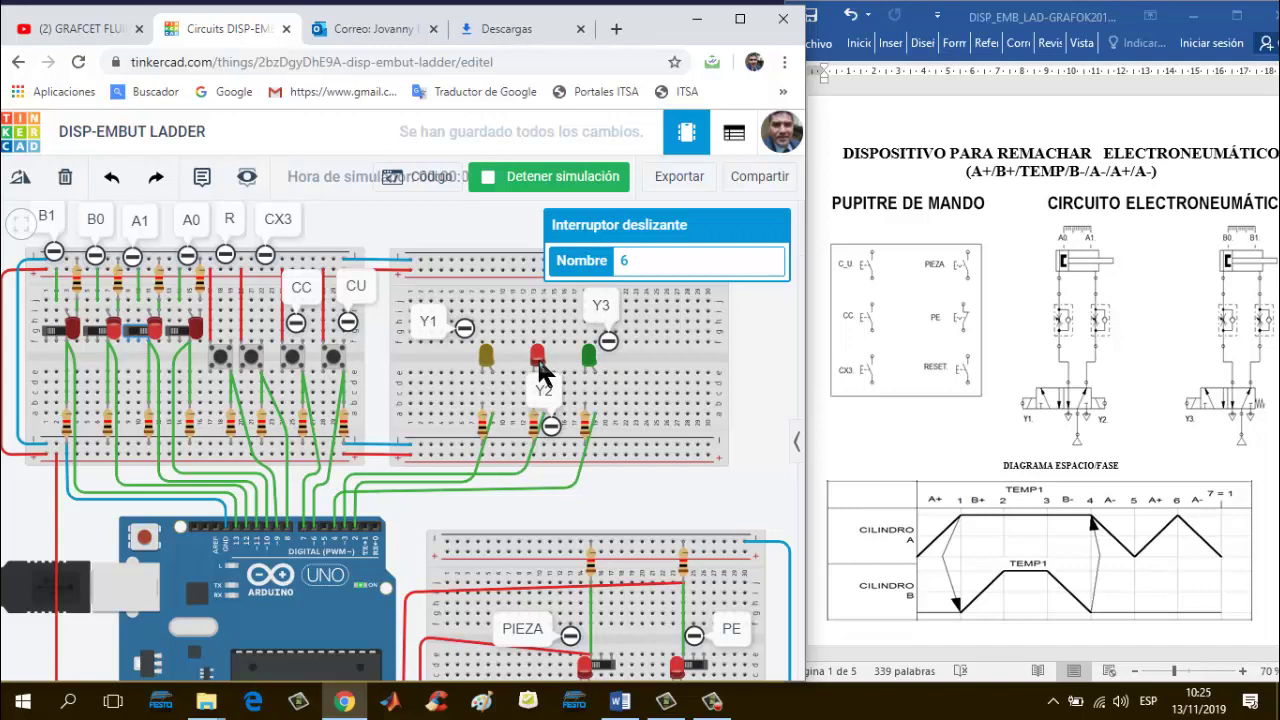
{"action": "left_click", "coordinate": [176, 338]}
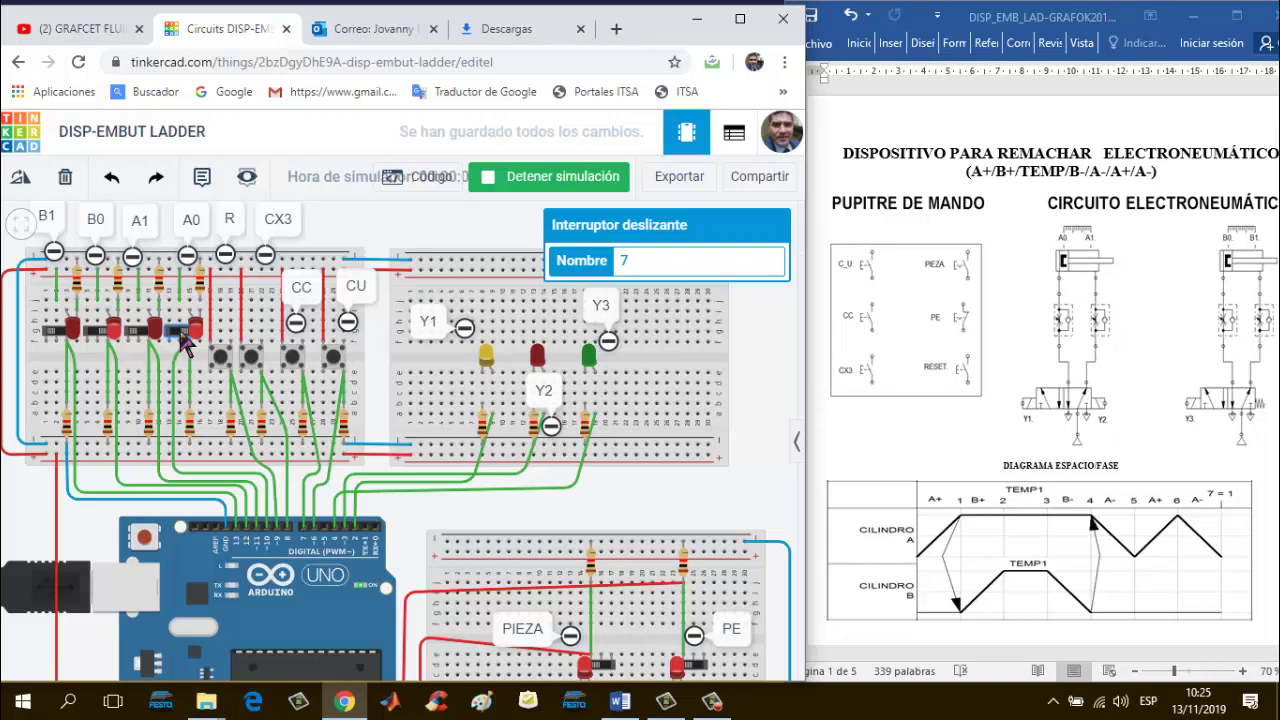
Step: Simulate A+ and B+ of the second continuous cycle by activating A1, releasing B0 and activating B1
{"action": "left_click", "coordinate": [139, 337]}
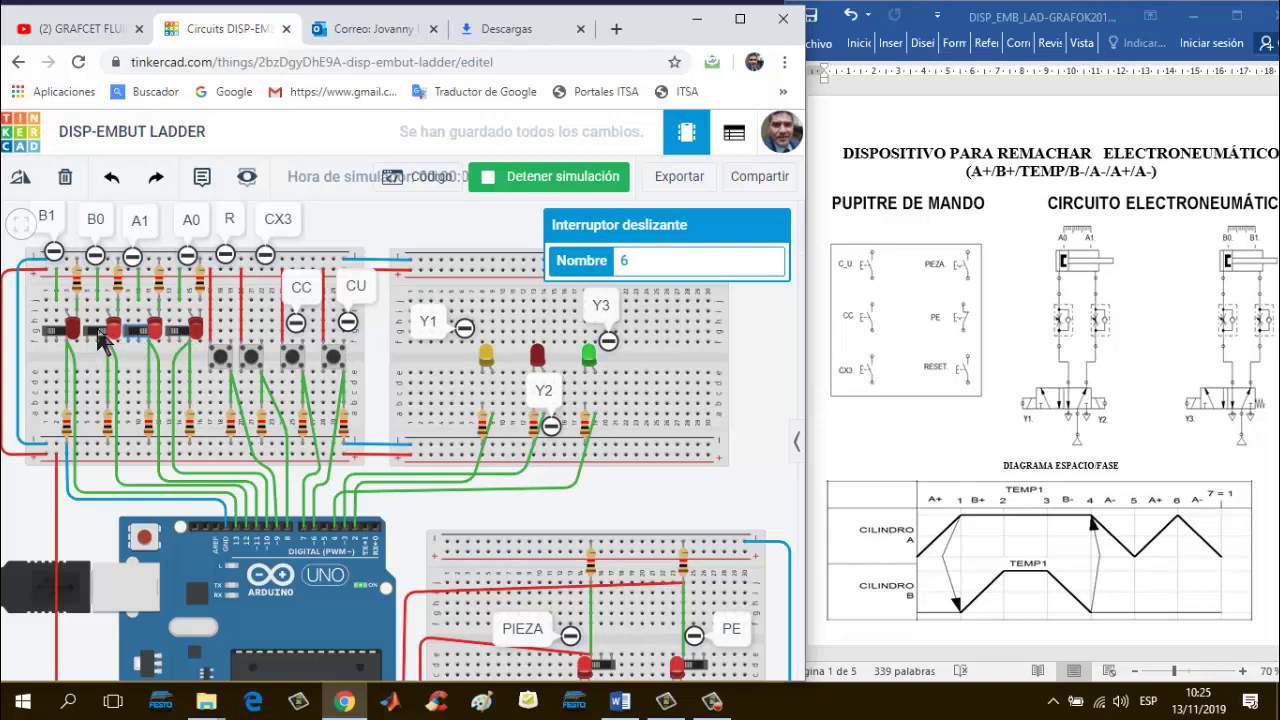
{"action": "left_click", "coordinate": [101, 336]}
{"action": "left_click", "coordinate": [56, 338]}
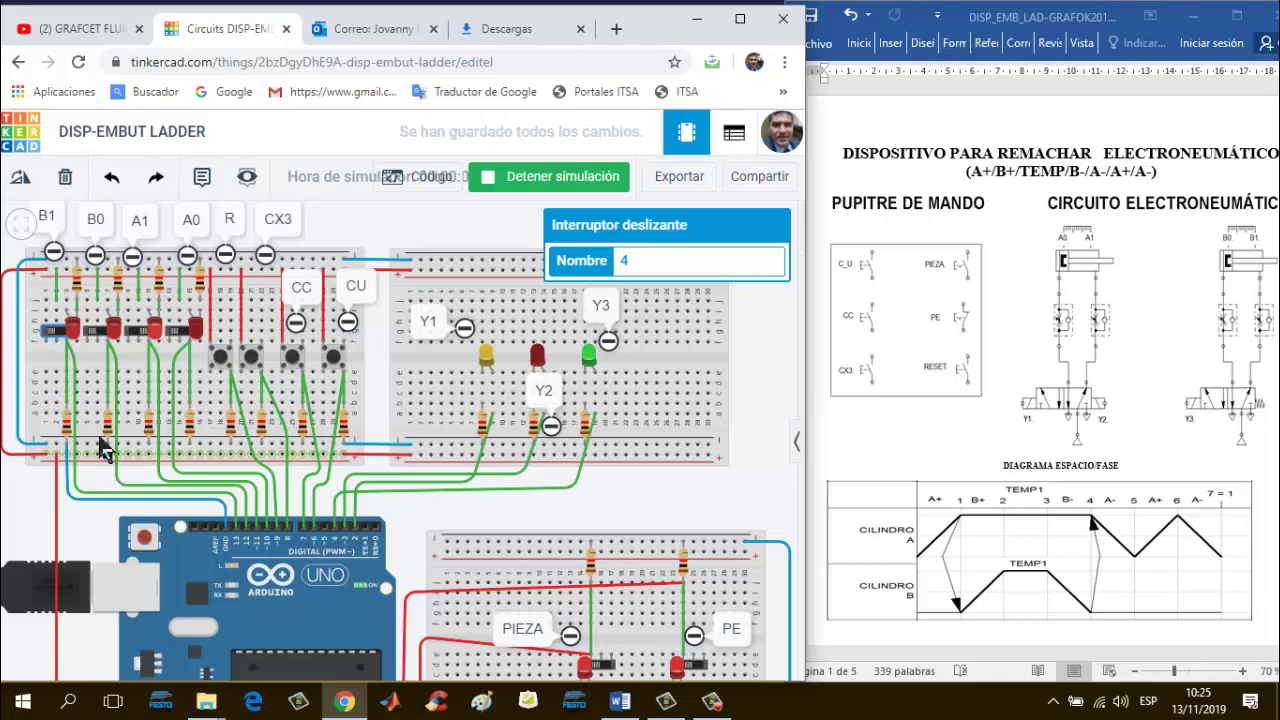
Step: Complete the second continuous cycle by returning B from B1 to B0 and A to A0, extending A to A1 and returning it to A0
{"action": "left_click", "coordinate": [98, 334]}
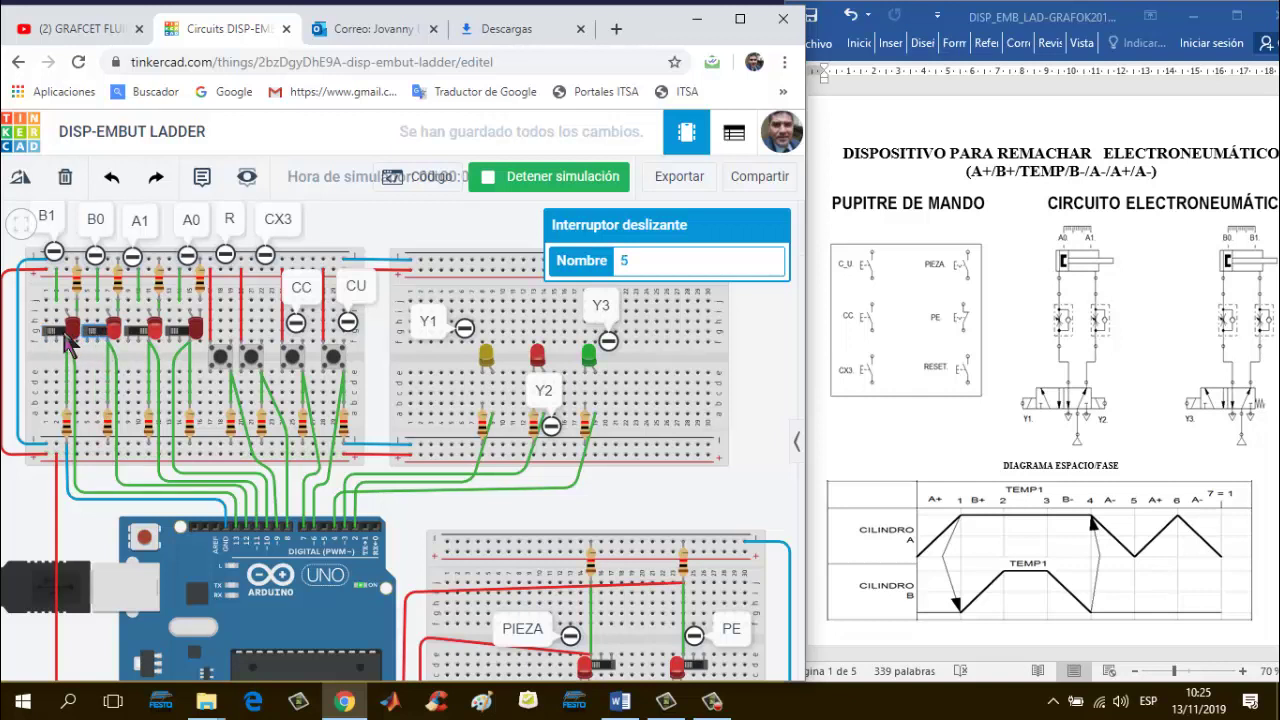
{"action": "left_click", "coordinate": [55, 331]}
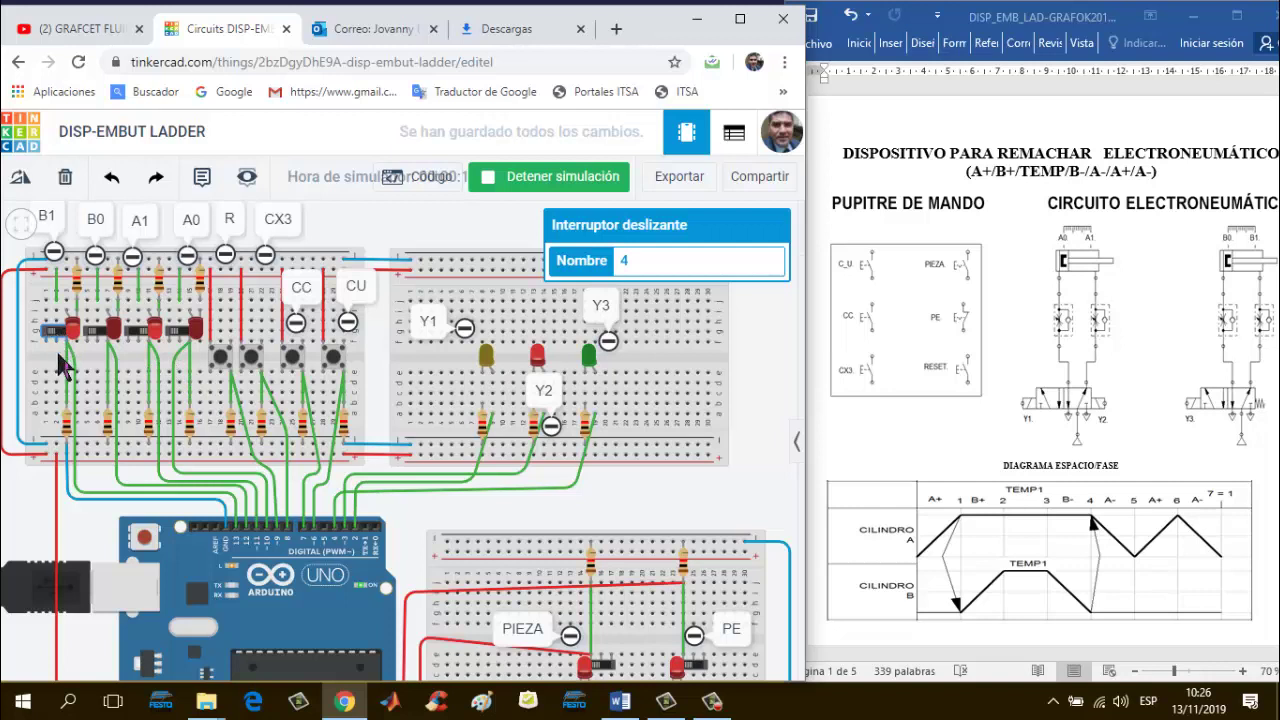
{"action": "left_click", "coordinate": [96, 334]}
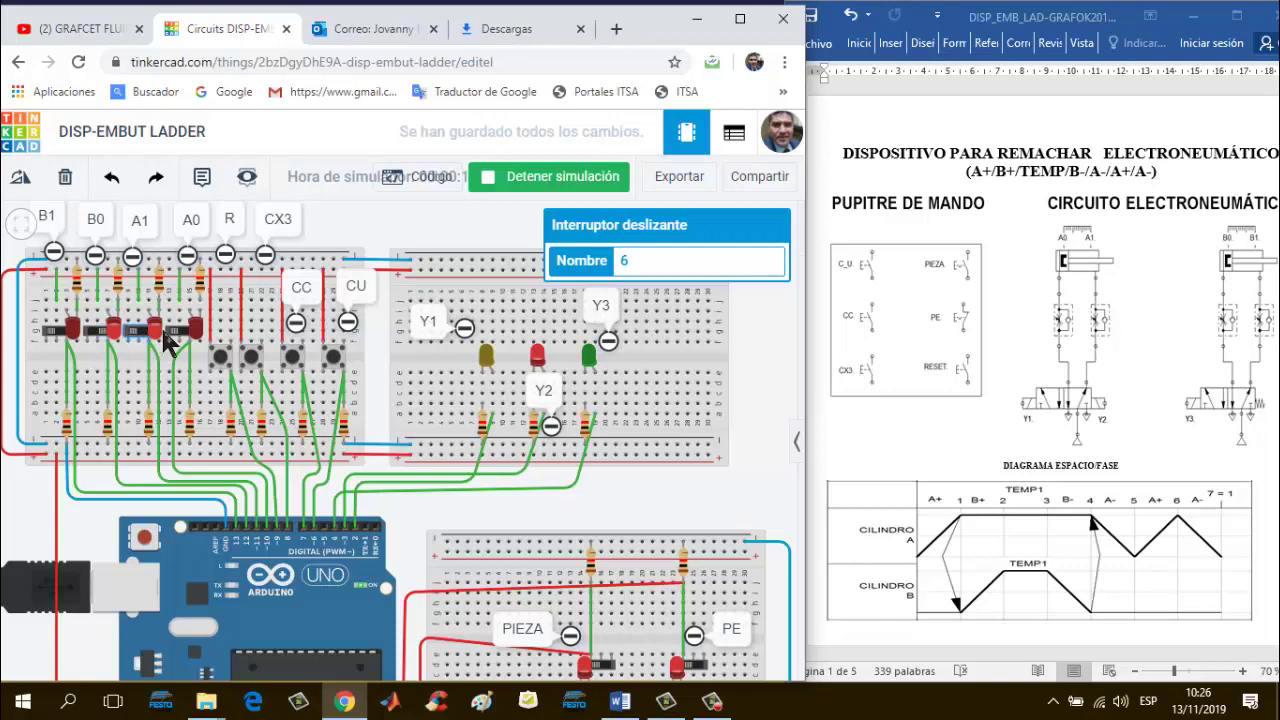
{"action": "left_click", "coordinate": [178, 340]}
{"action": "left_click", "coordinate": [176, 338]}
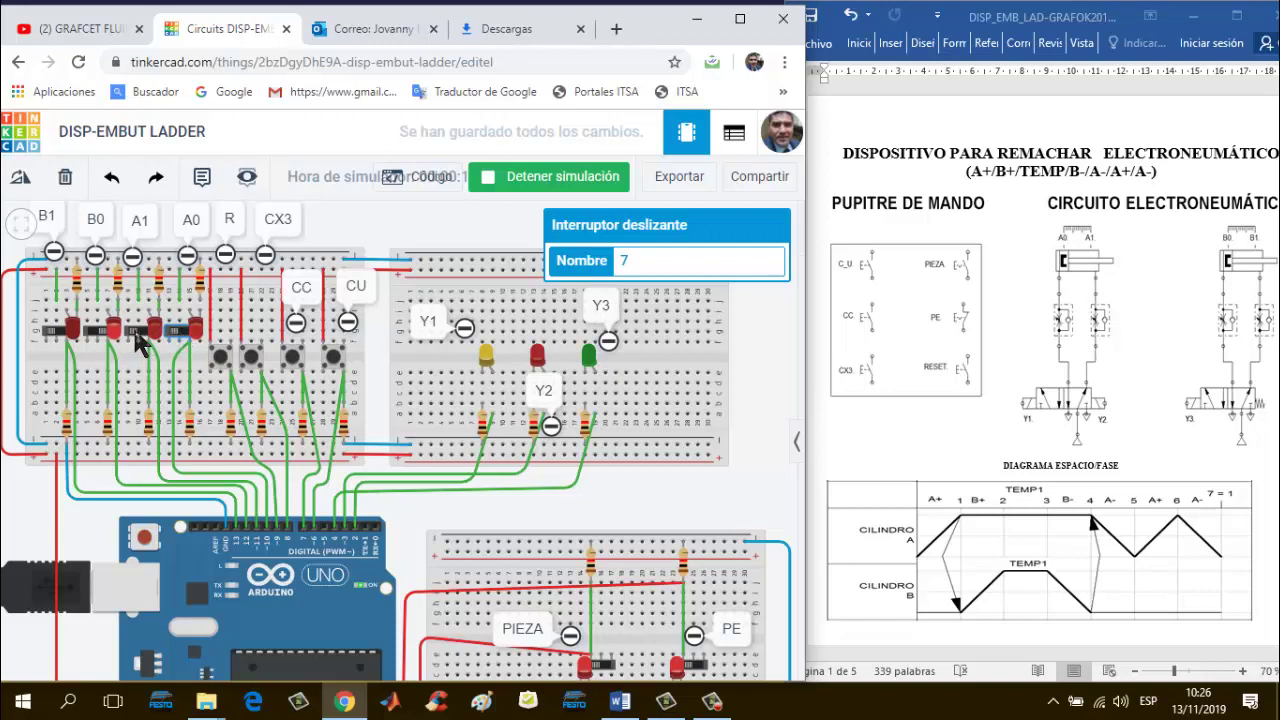
{"action": "left_click", "coordinate": [140, 343]}
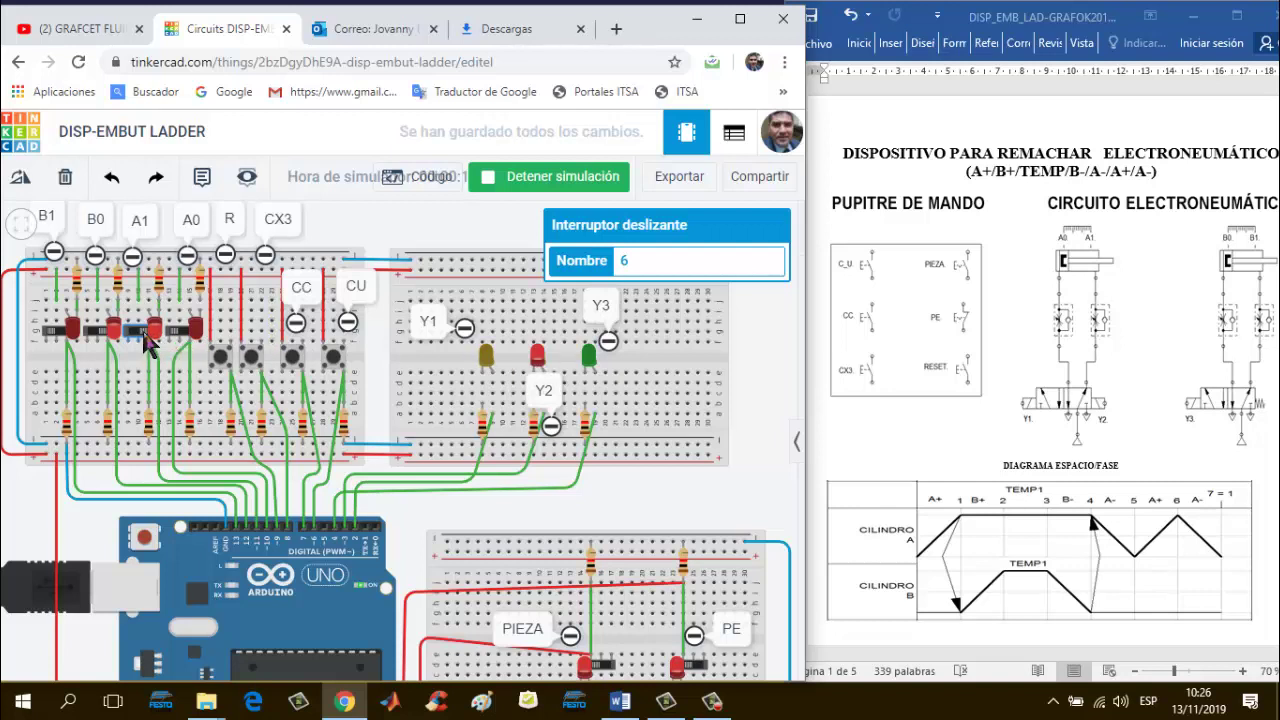
{"action": "left_click", "coordinate": [184, 338]}
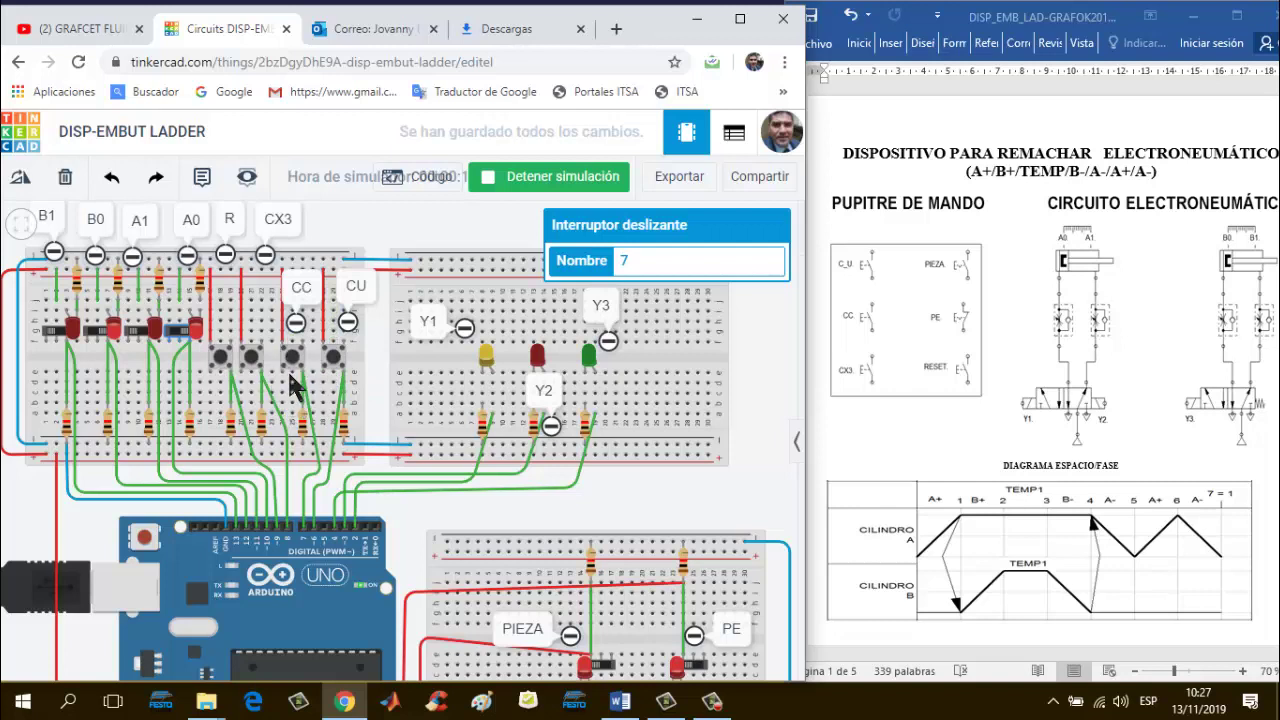
Step: Simulate the third continuous cycle by moving A to A1, B to B1 and back to B0, and A to A0, A1 and A0
{"action": "left_click", "coordinate": [135, 334]}
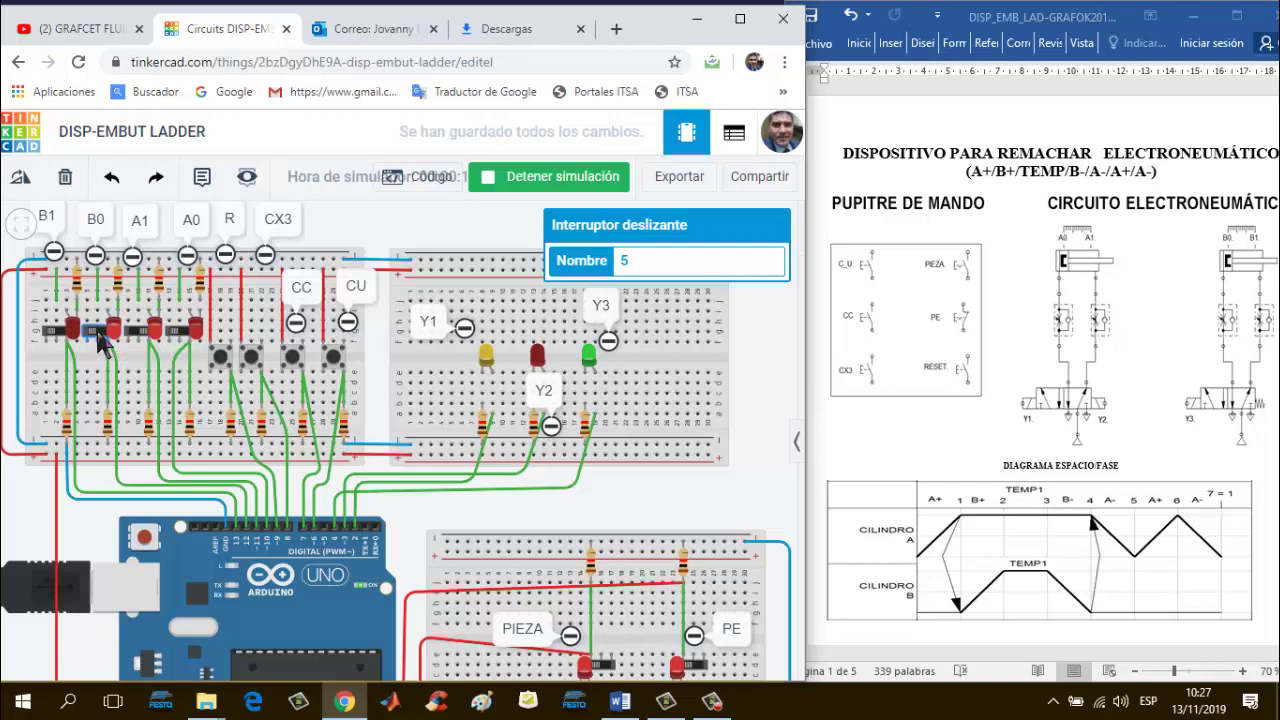
{"action": "left_click", "coordinate": [55, 336]}
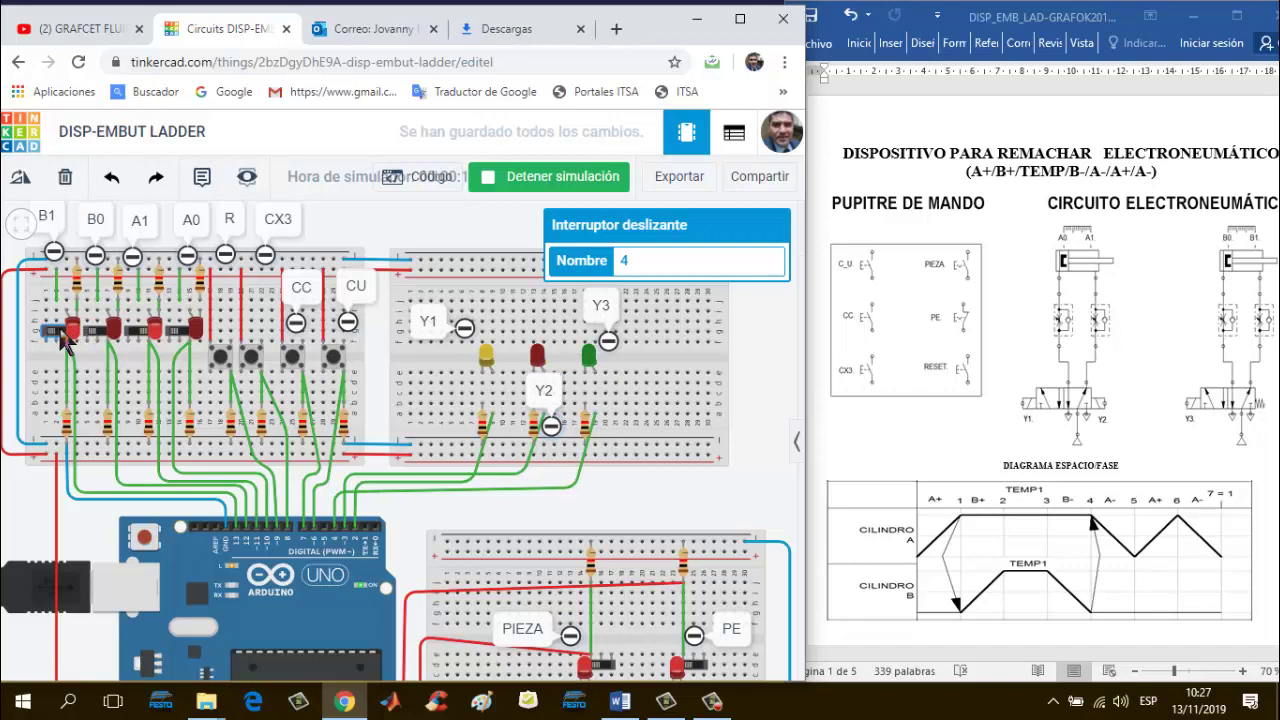
{"action": "left_click", "coordinate": [102, 332]}
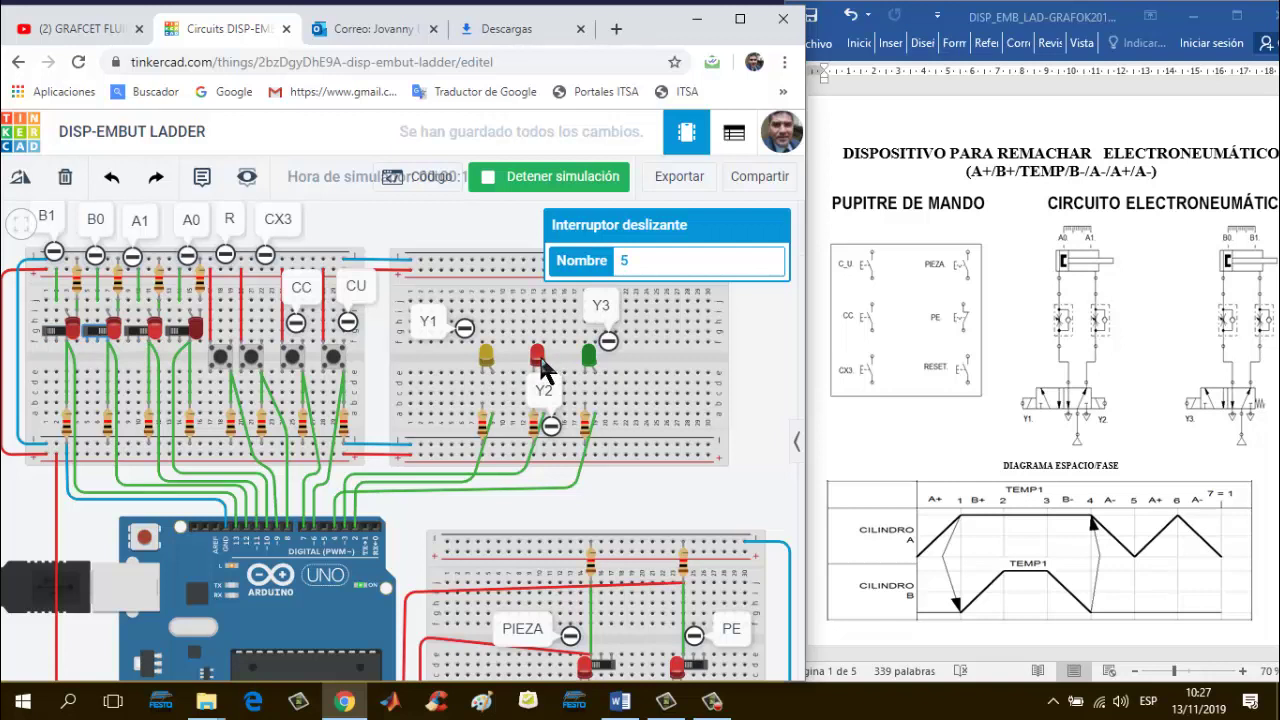
{"action": "left_click", "coordinate": [146, 338]}
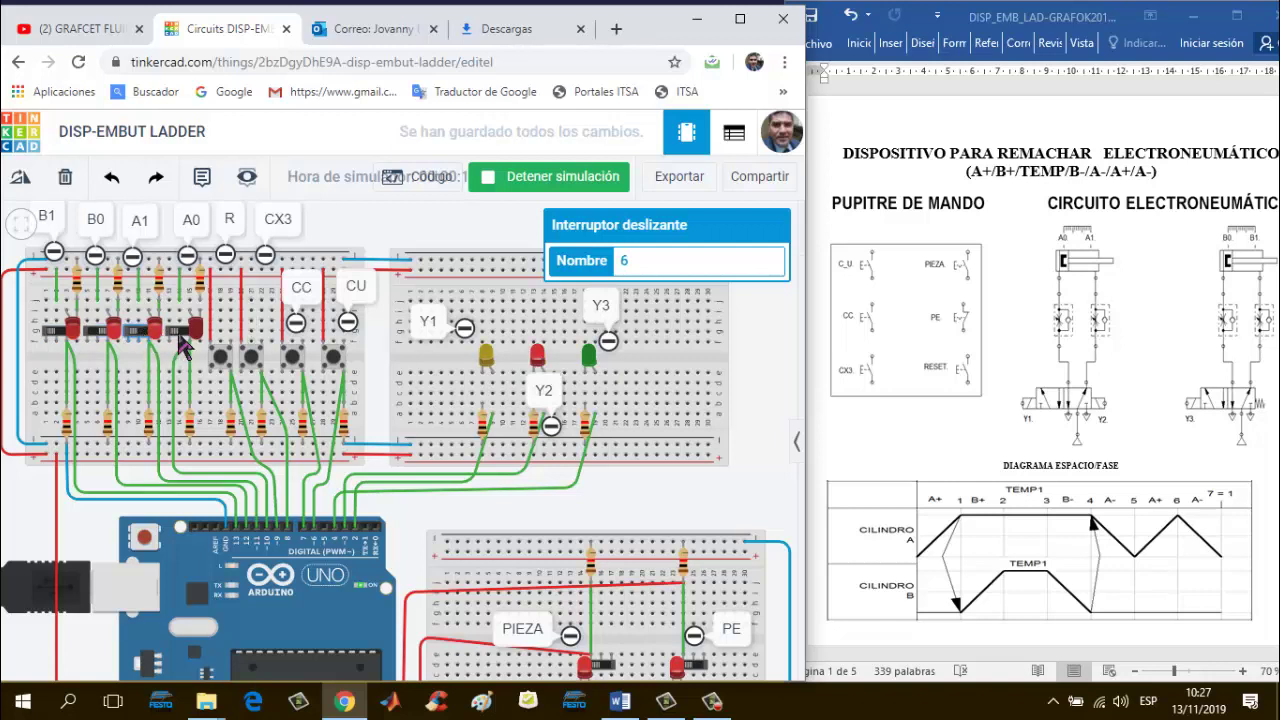
{"action": "left_click", "coordinate": [177, 340]}
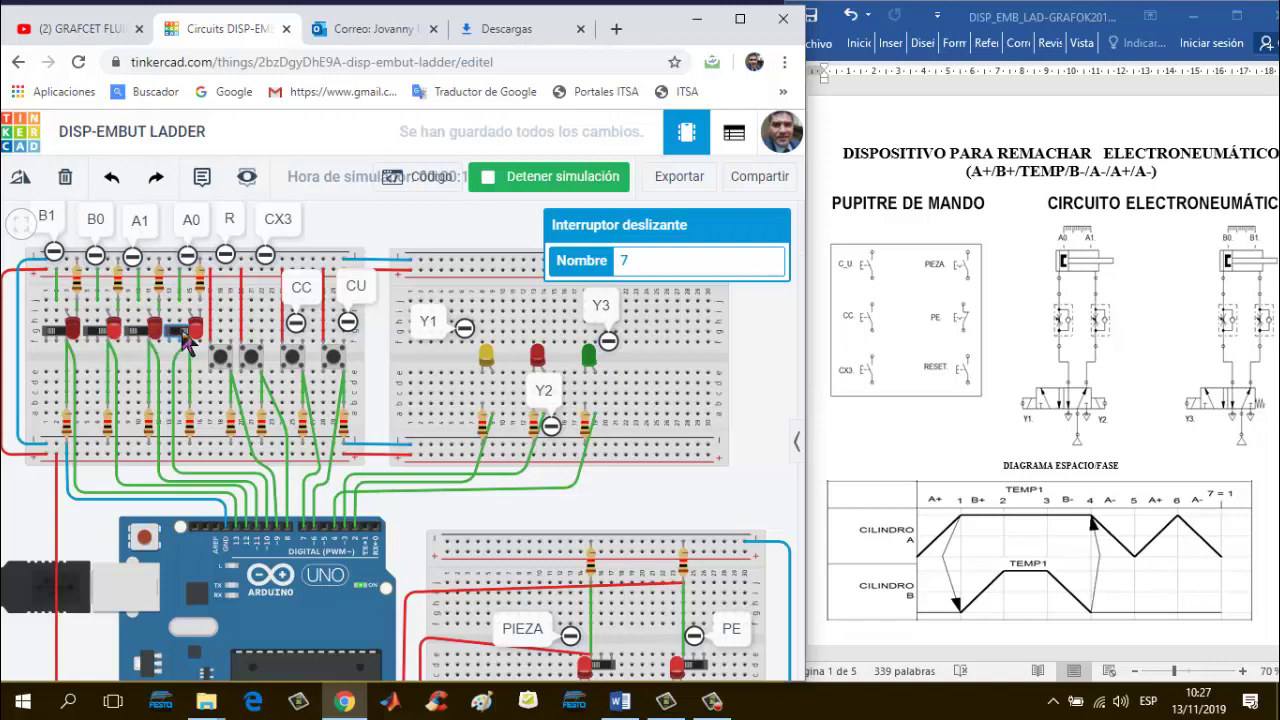
{"action": "left_click", "coordinate": [138, 340]}
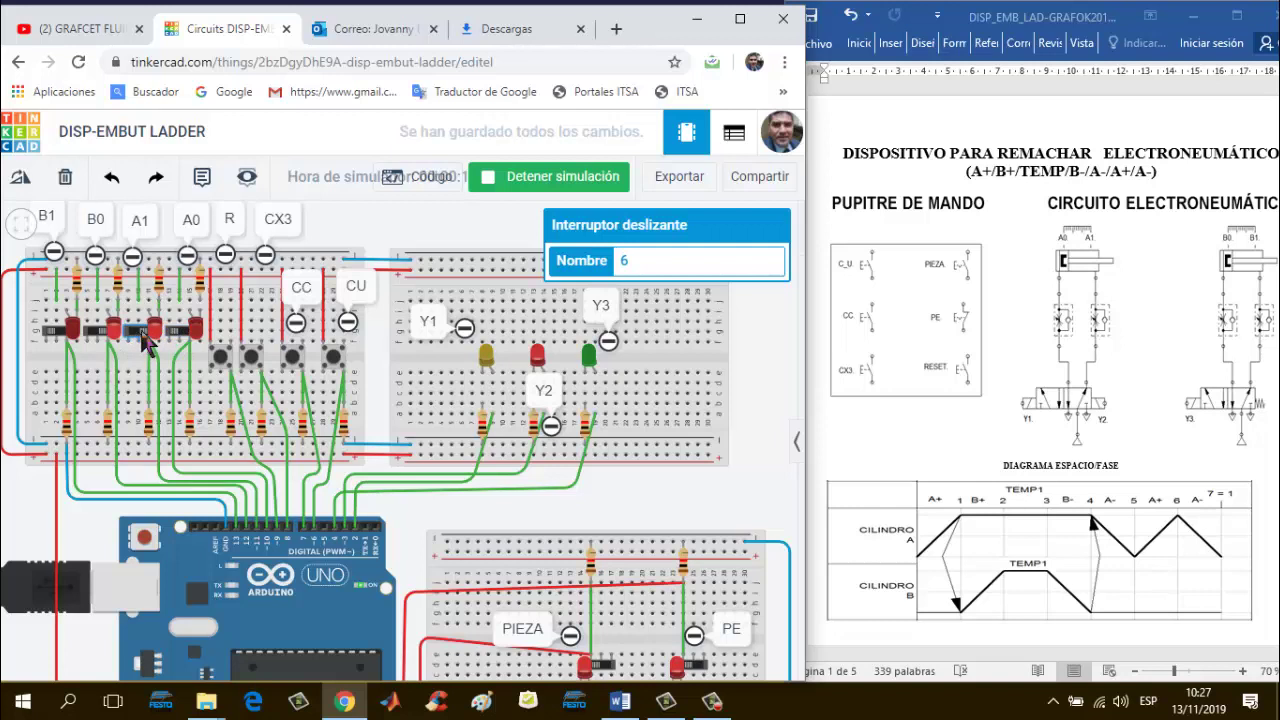
{"action": "left_click", "coordinate": [176, 340]}
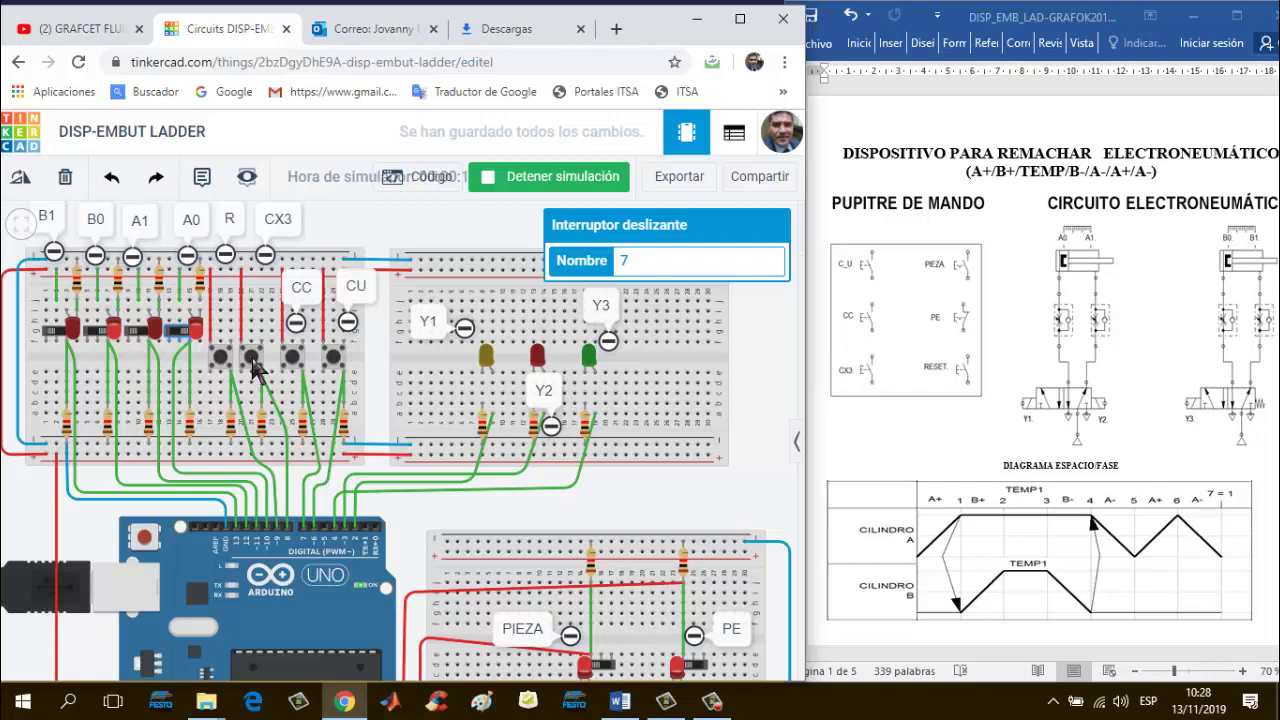
Step: Start the three-cycle mode with CX3 and simulate A+ and B+ by activating A1, releasing B0 and activating B1
{"action": "left_click", "coordinate": [254, 362]}
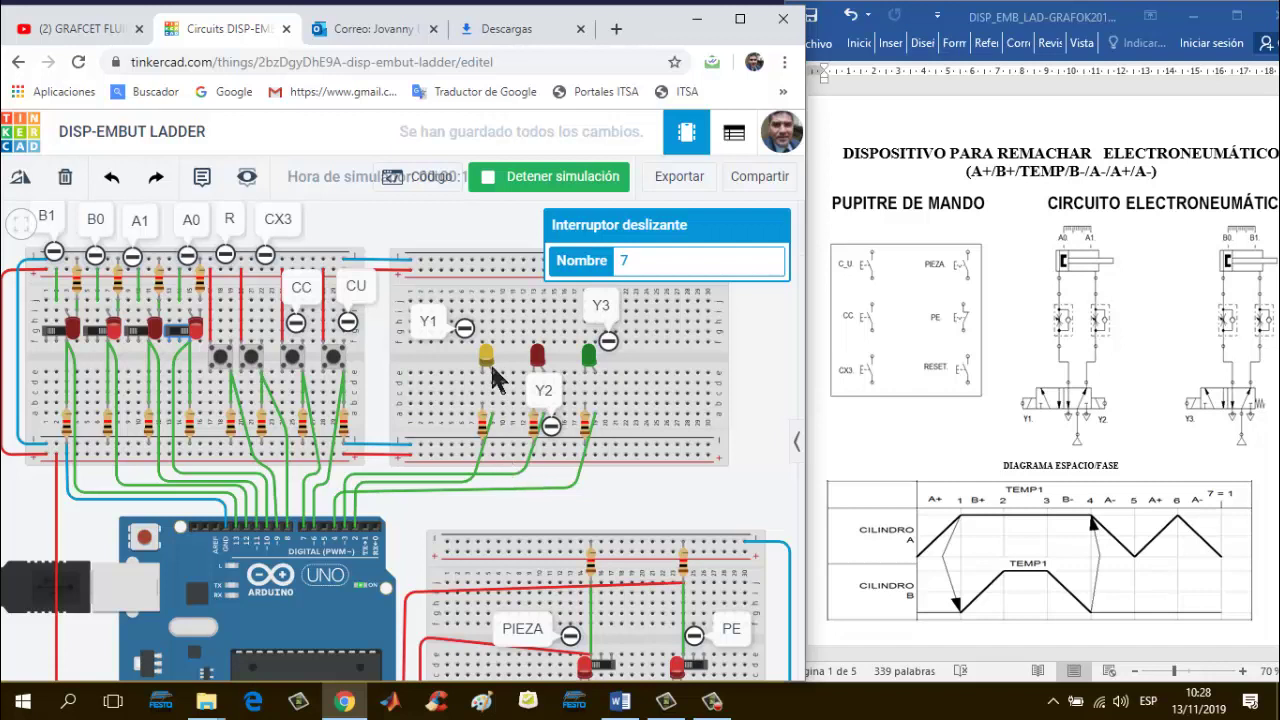
{"action": "left_click", "coordinate": [138, 341]}
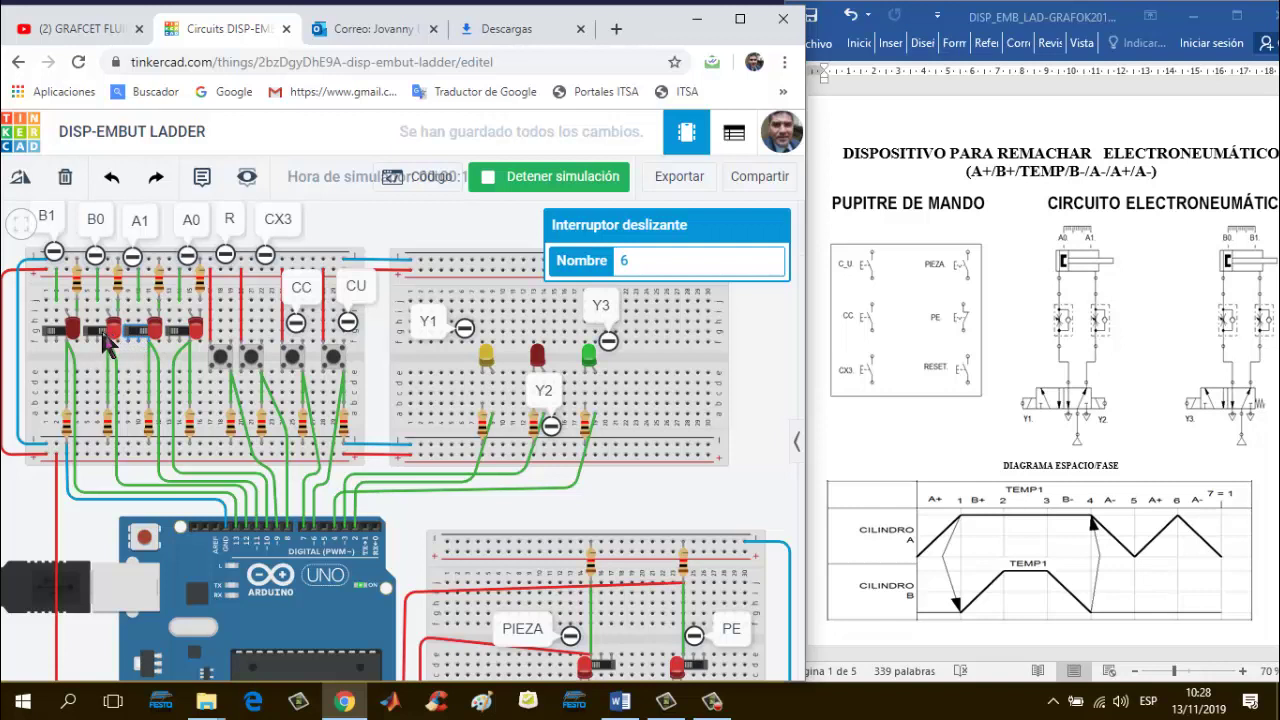
{"action": "left_click", "coordinate": [50, 338]}
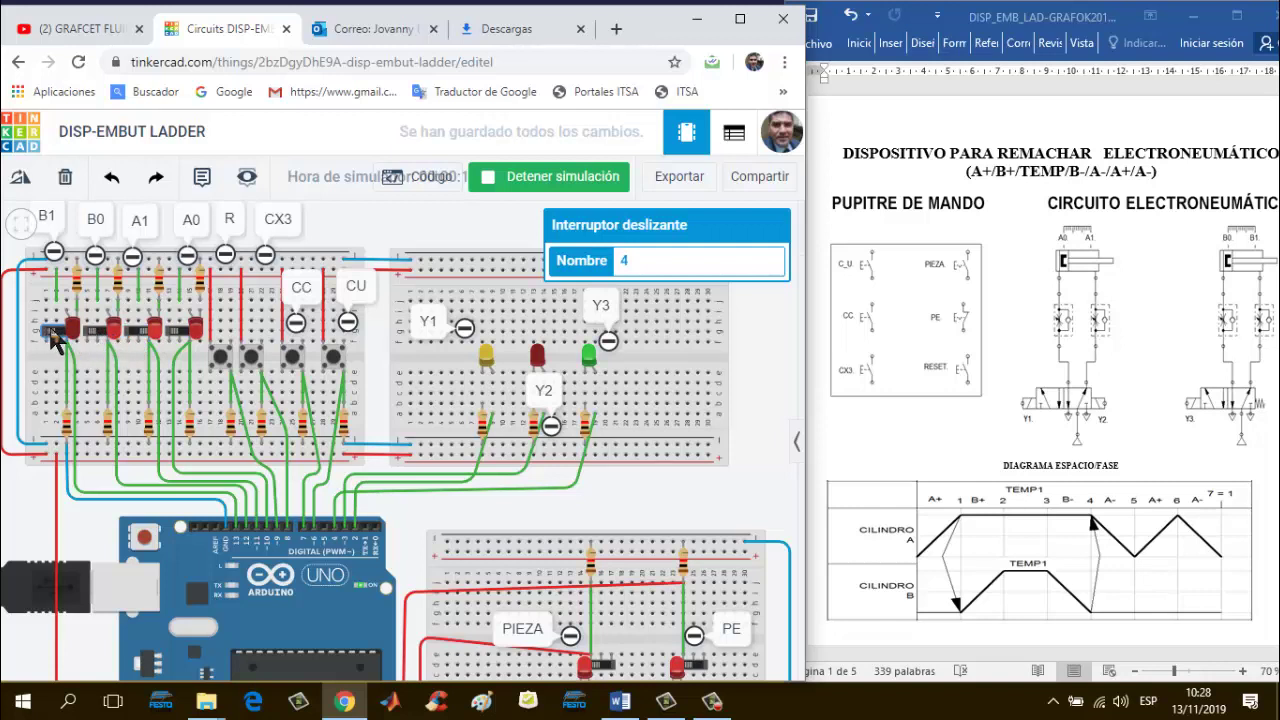
{"action": "left_click", "coordinate": [51, 334]}
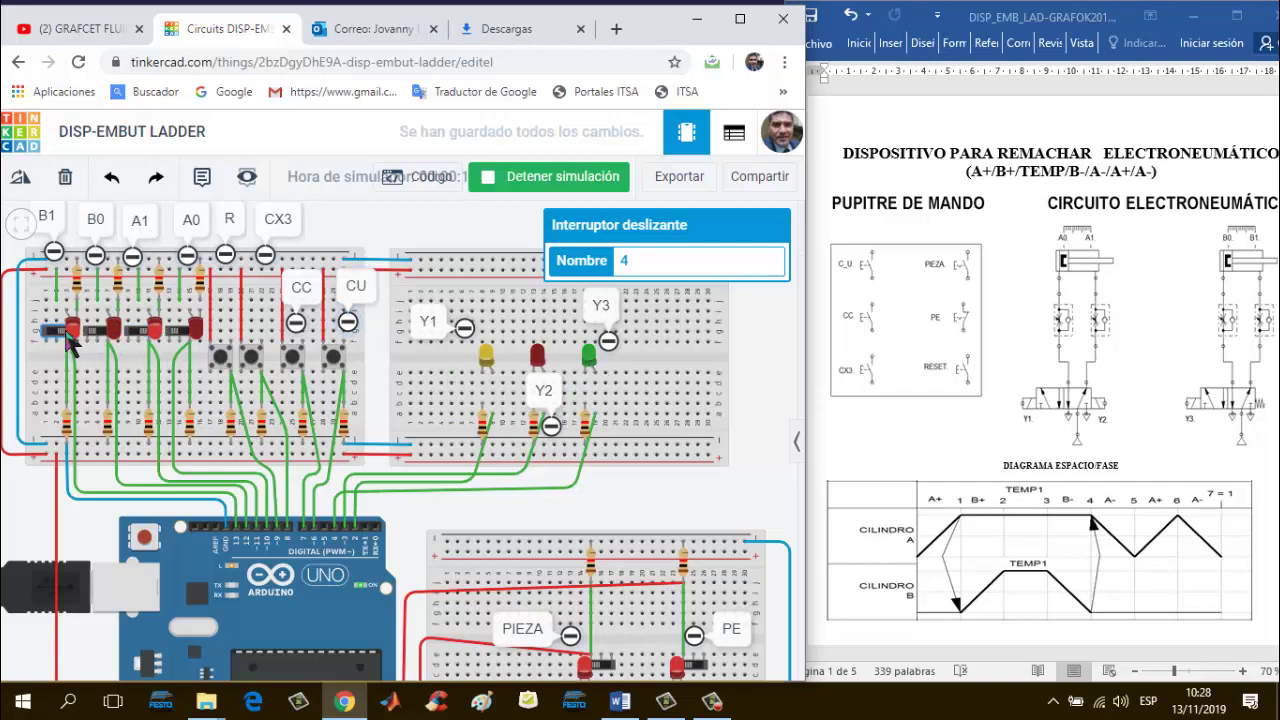
Step: Complete the first CX3 cycle by returning B to B0 and A to A0, extending A to A1 and returning it to A0
{"action": "left_click", "coordinate": [100, 331]}
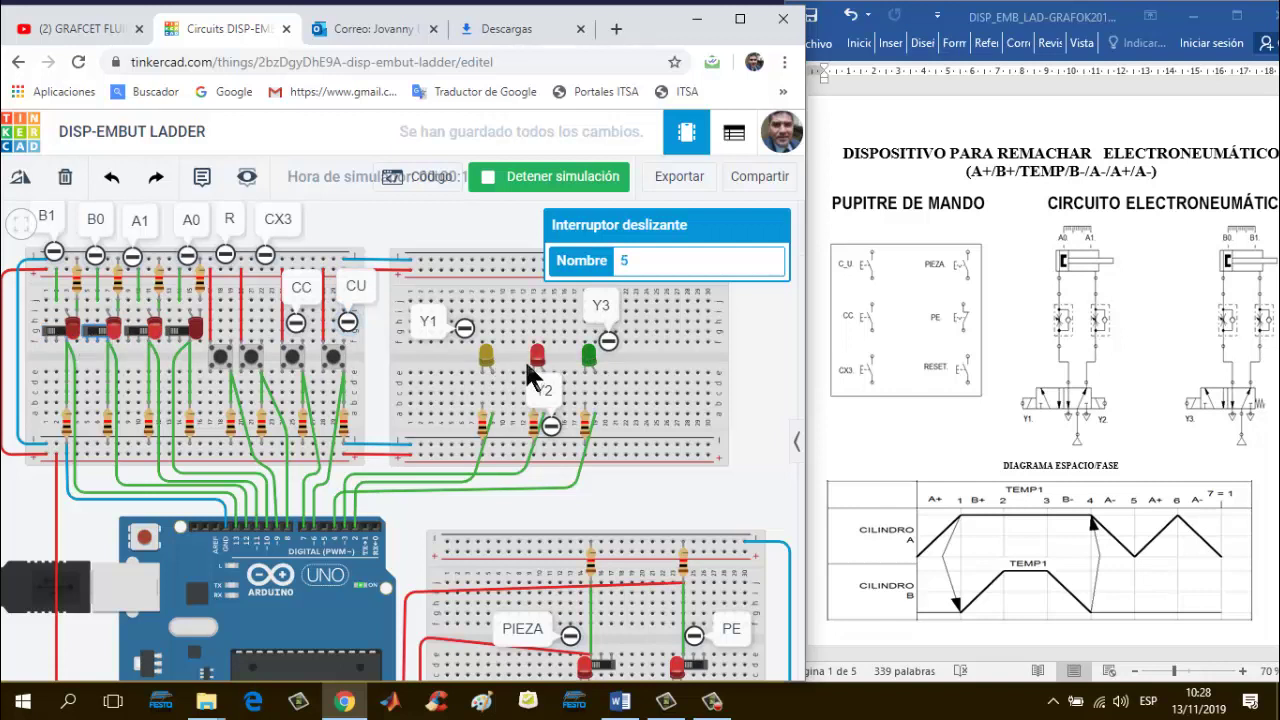
{"action": "left_click", "coordinate": [160, 334]}
{"action": "left_click", "coordinate": [177, 336]}
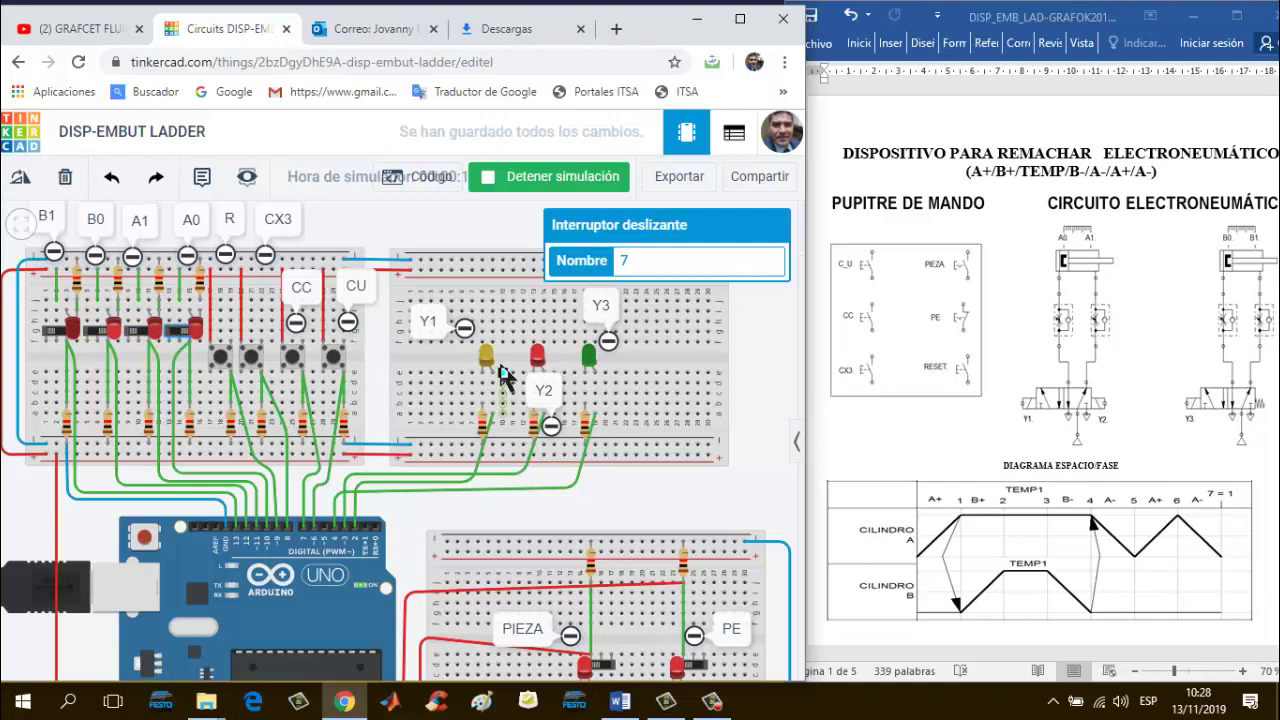
{"action": "left_click", "coordinate": [143, 338]}
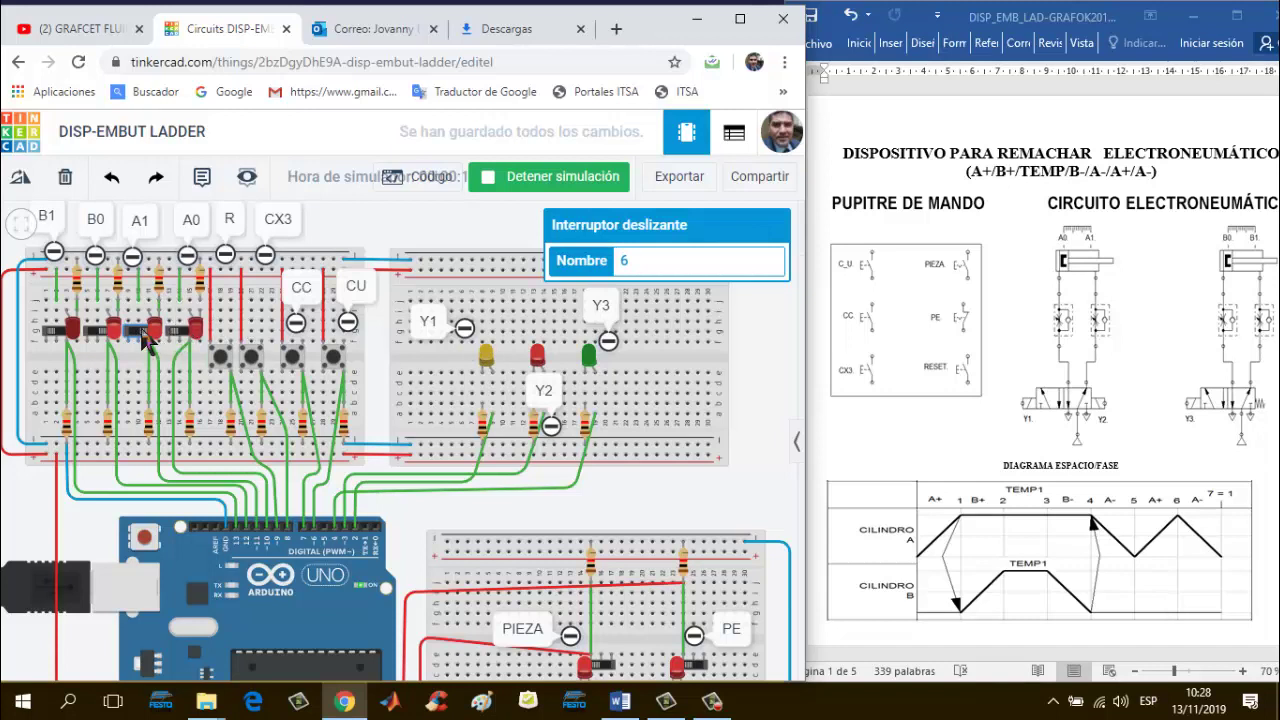
{"action": "left_click", "coordinate": [175, 333]}
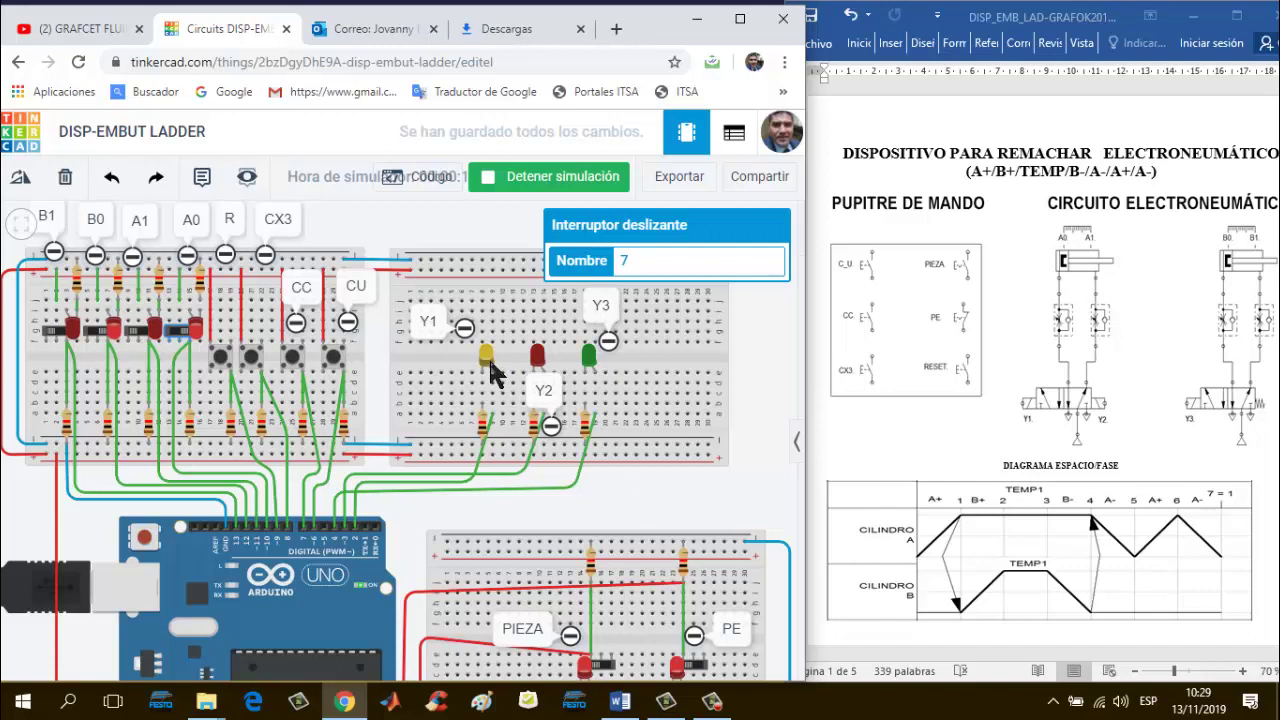
Step: Simulate the second CX3 cycle by moving A to A1, B to B1 and back to B0, and A to A0, A1 and A0
{"action": "left_click", "coordinate": [147, 338]}
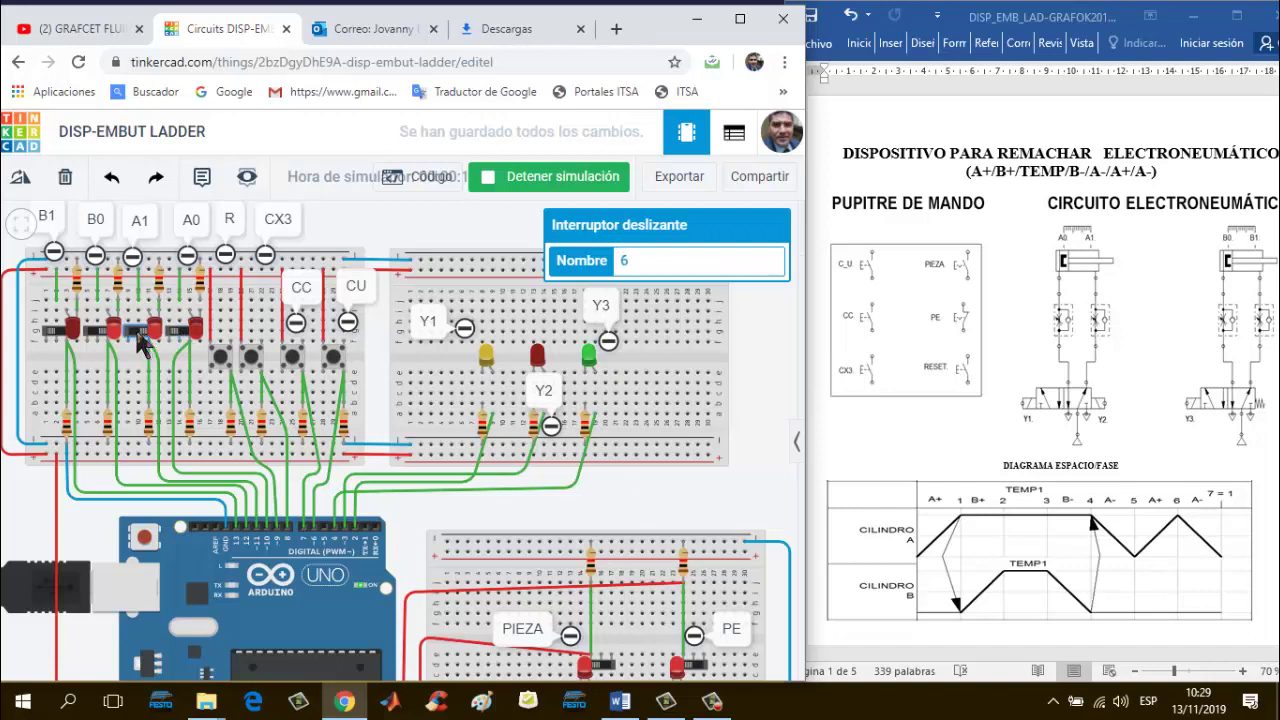
{"action": "left_click", "coordinate": [56, 335]}
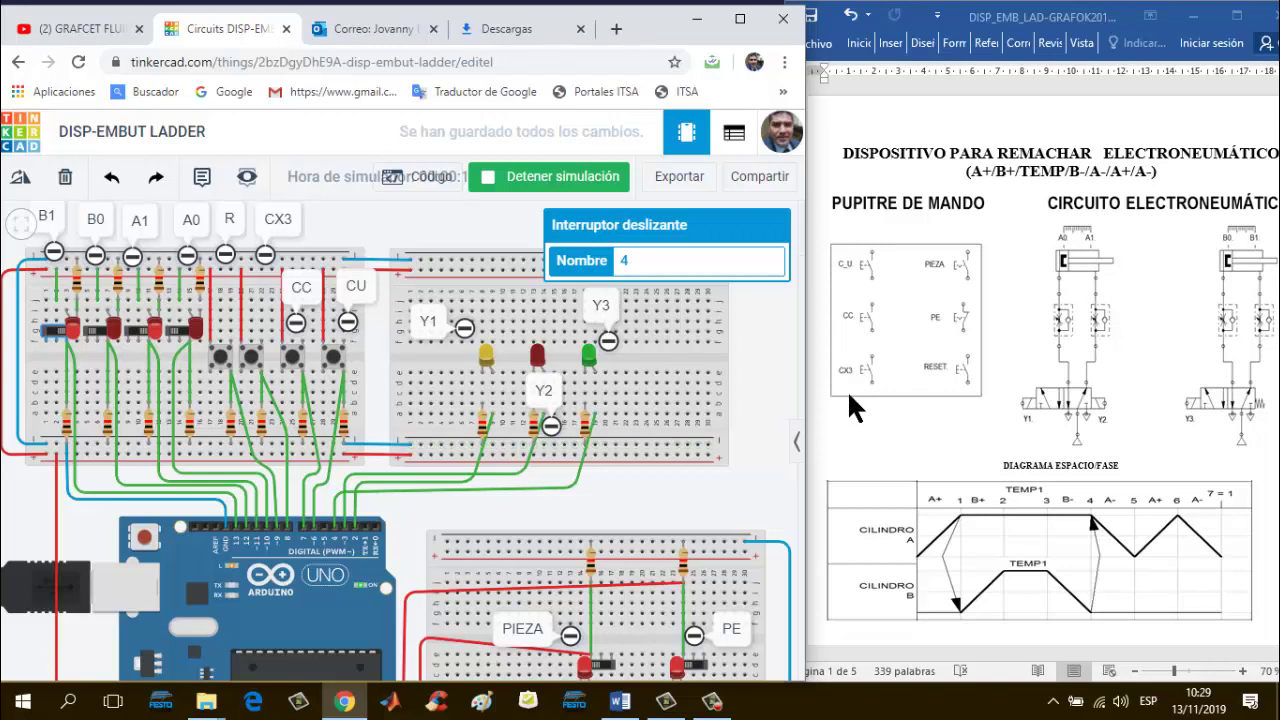
{"action": "left_click", "coordinate": [92, 334]}
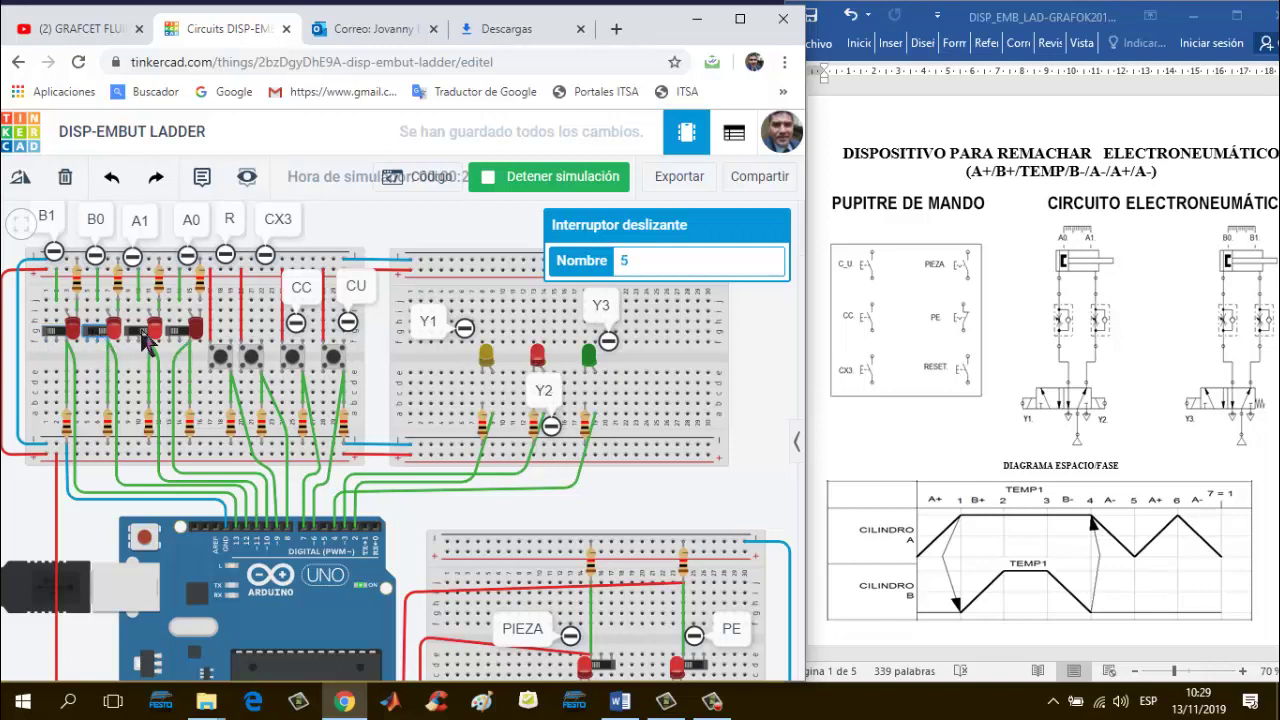
{"action": "left_click", "coordinate": [176, 338]}
{"action": "left_click", "coordinate": [177, 337]}
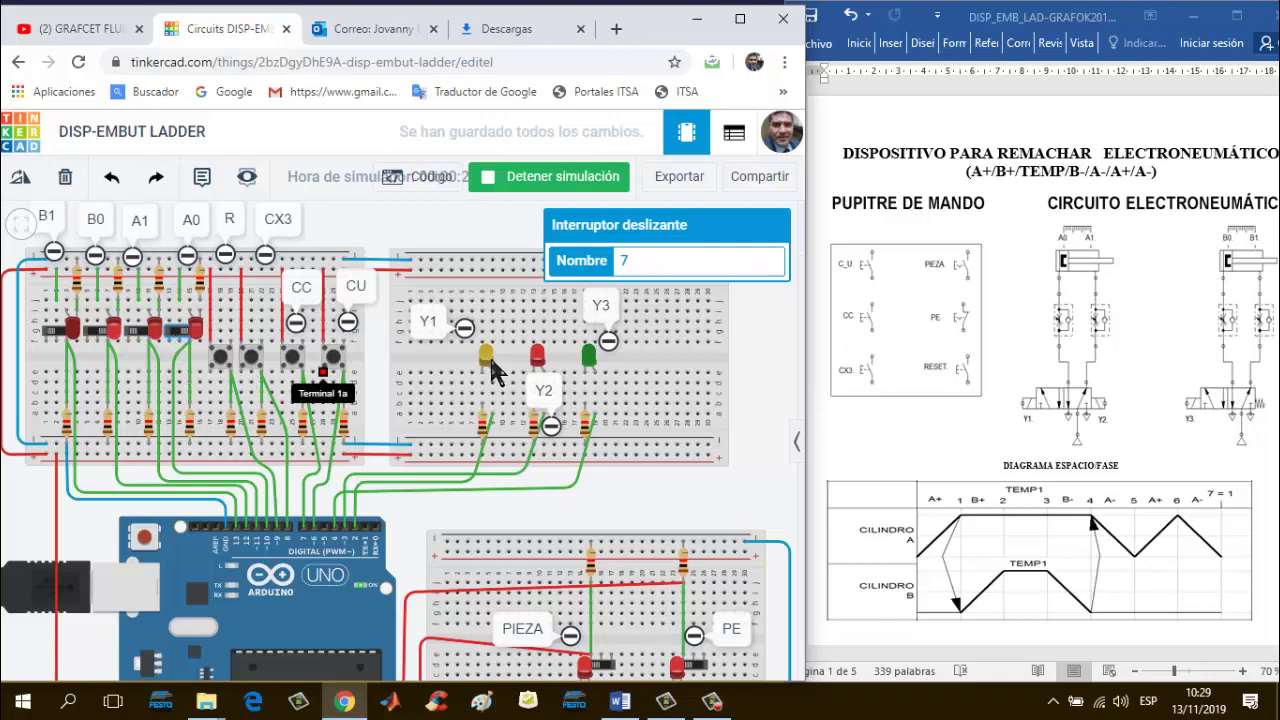
{"action": "left_click", "coordinate": [140, 340]}
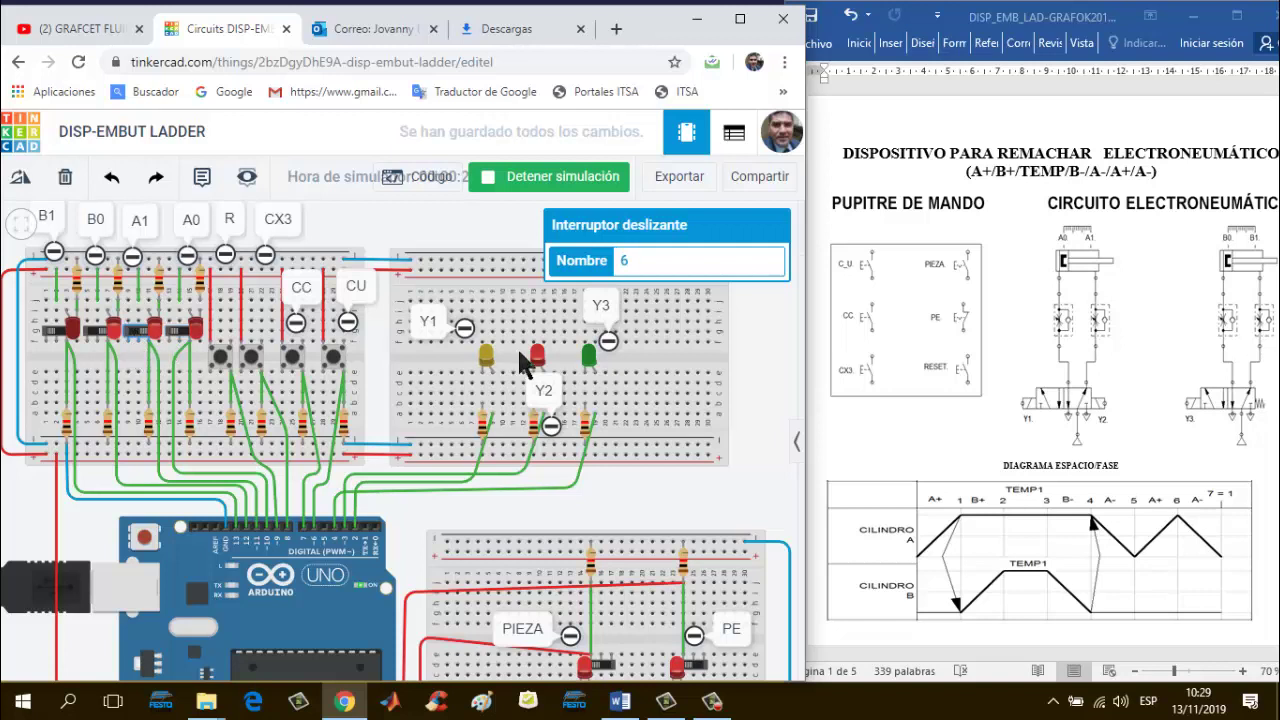
{"action": "left_click", "coordinate": [174, 334]}
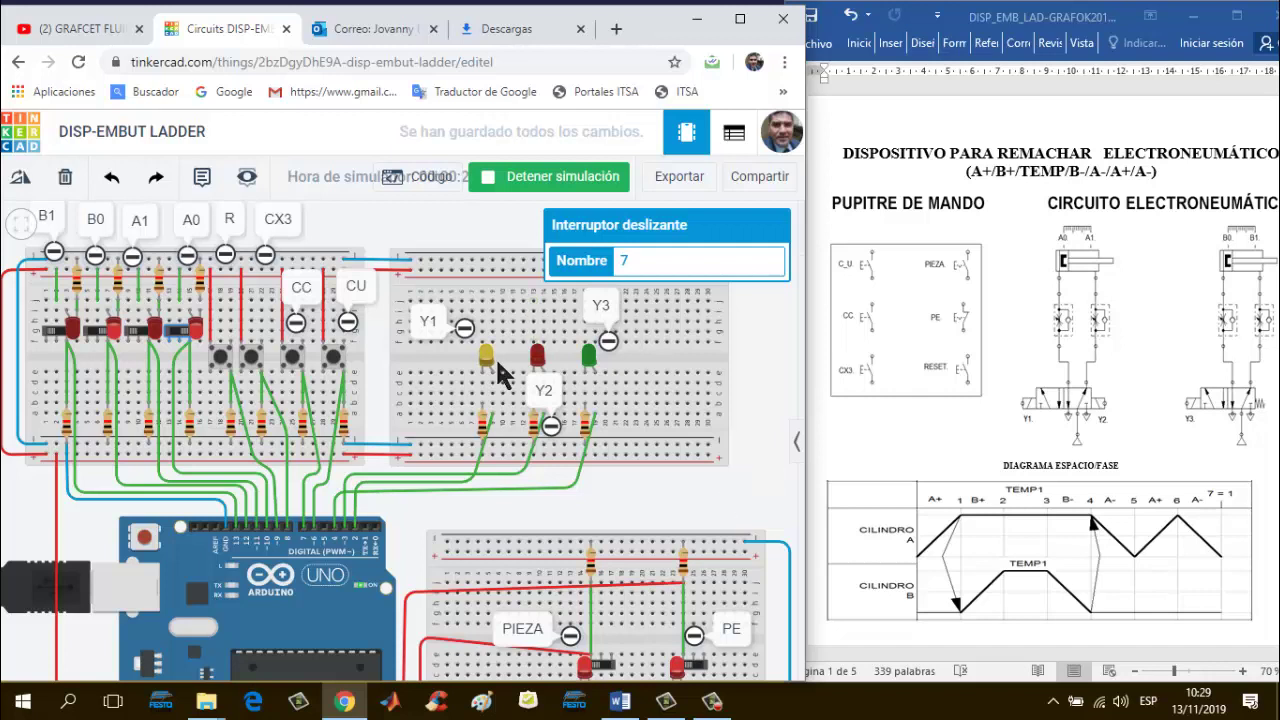
Step: Simulate A+ and B+ of the third CX3 cycle by switching A0 to A1 and B0 to B1
{"action": "left_click", "coordinate": [182, 334]}
{"action": "left_click", "coordinate": [138, 334]}
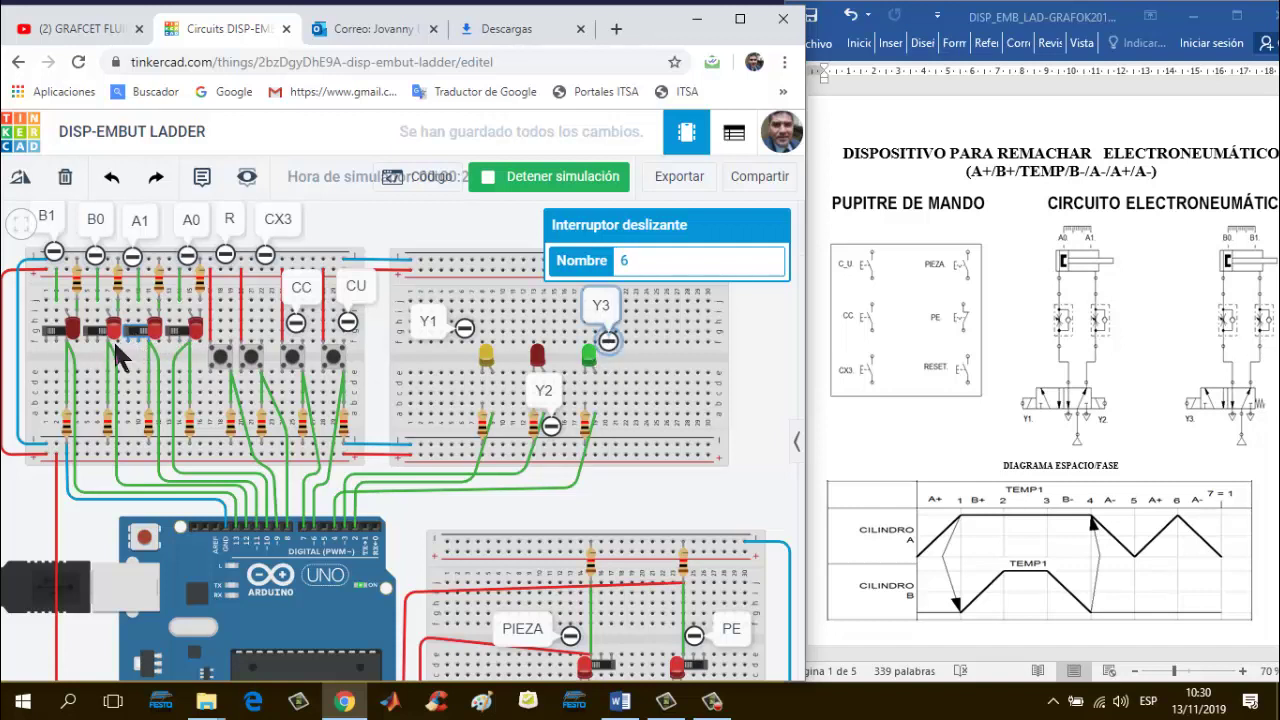
{"action": "left_click", "coordinate": [102, 336]}
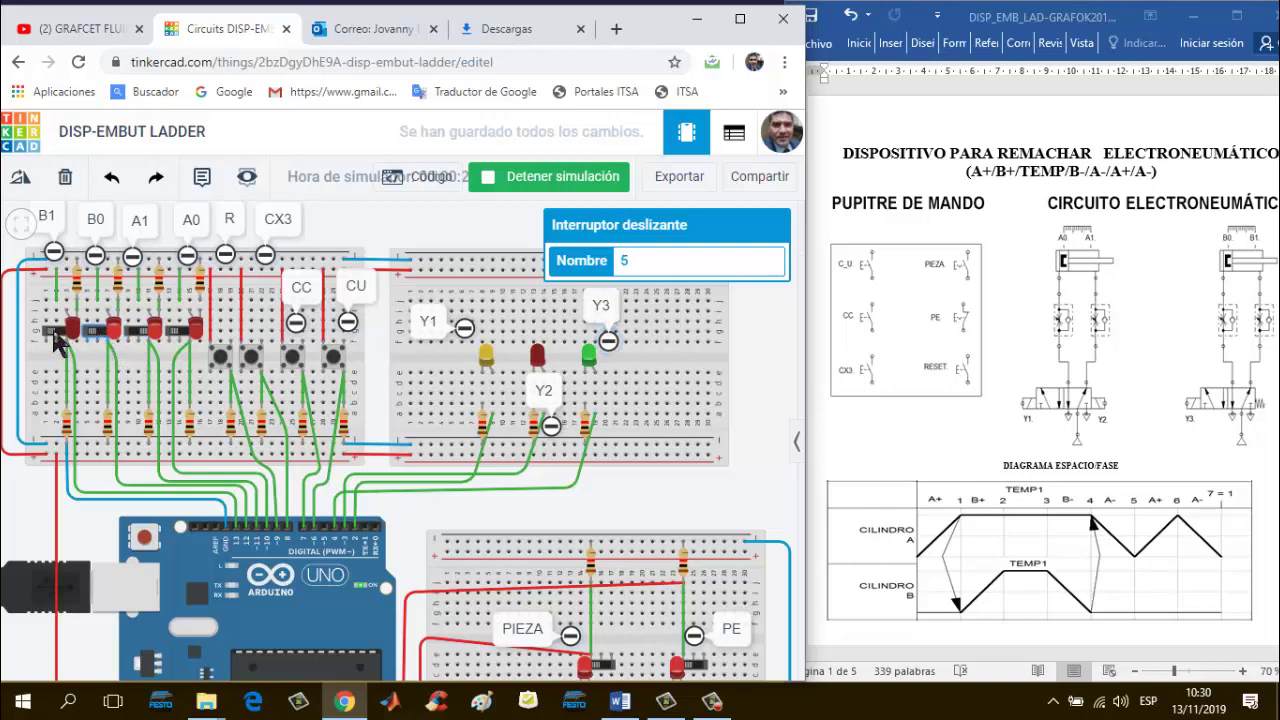
{"action": "left_click", "coordinate": [57, 336]}
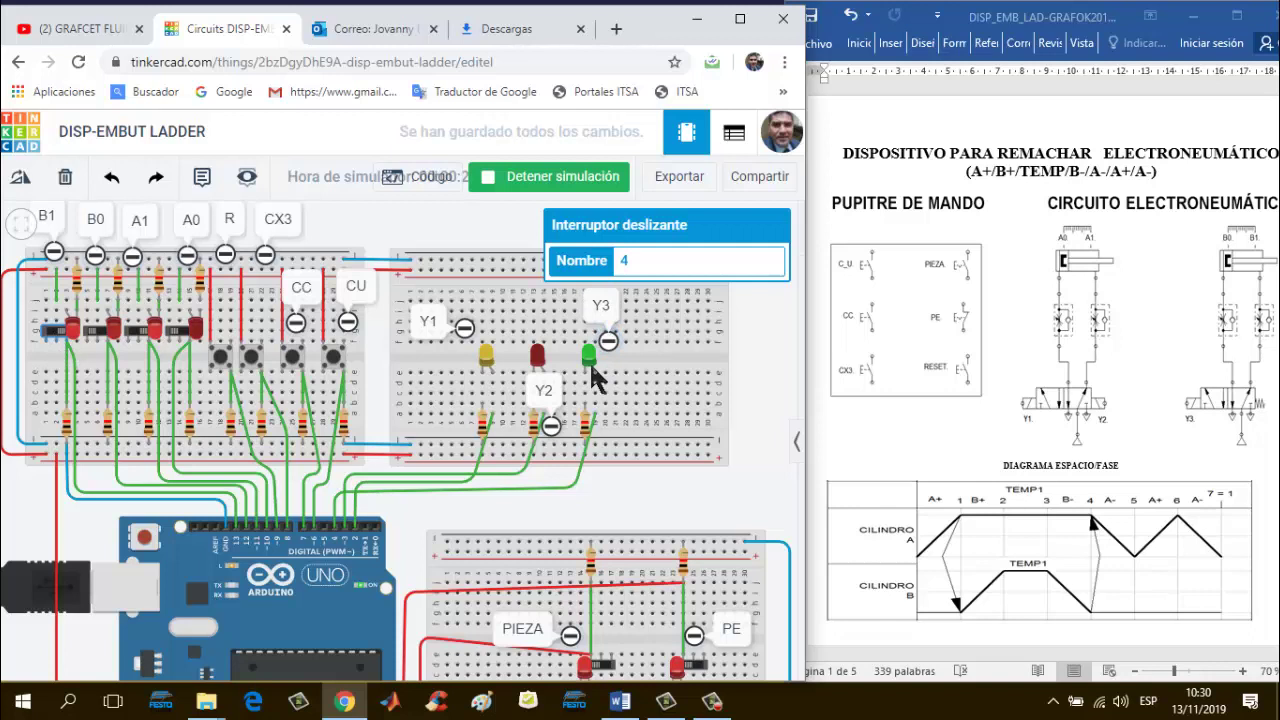
Step: Complete the third CX3 cycle by returning B to B0 and A to A0, extending A to A1 and returning it to A0
{"action": "left_click", "coordinate": [93, 337]}
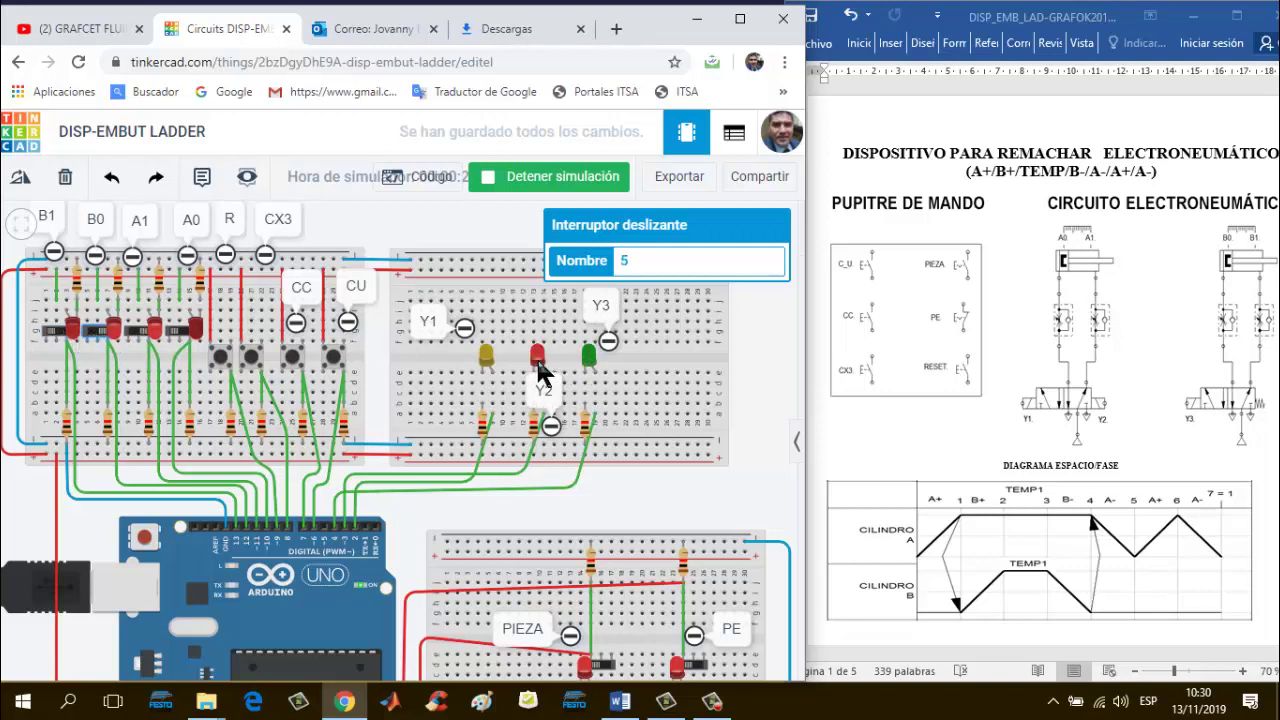
{"action": "left_click", "coordinate": [144, 335]}
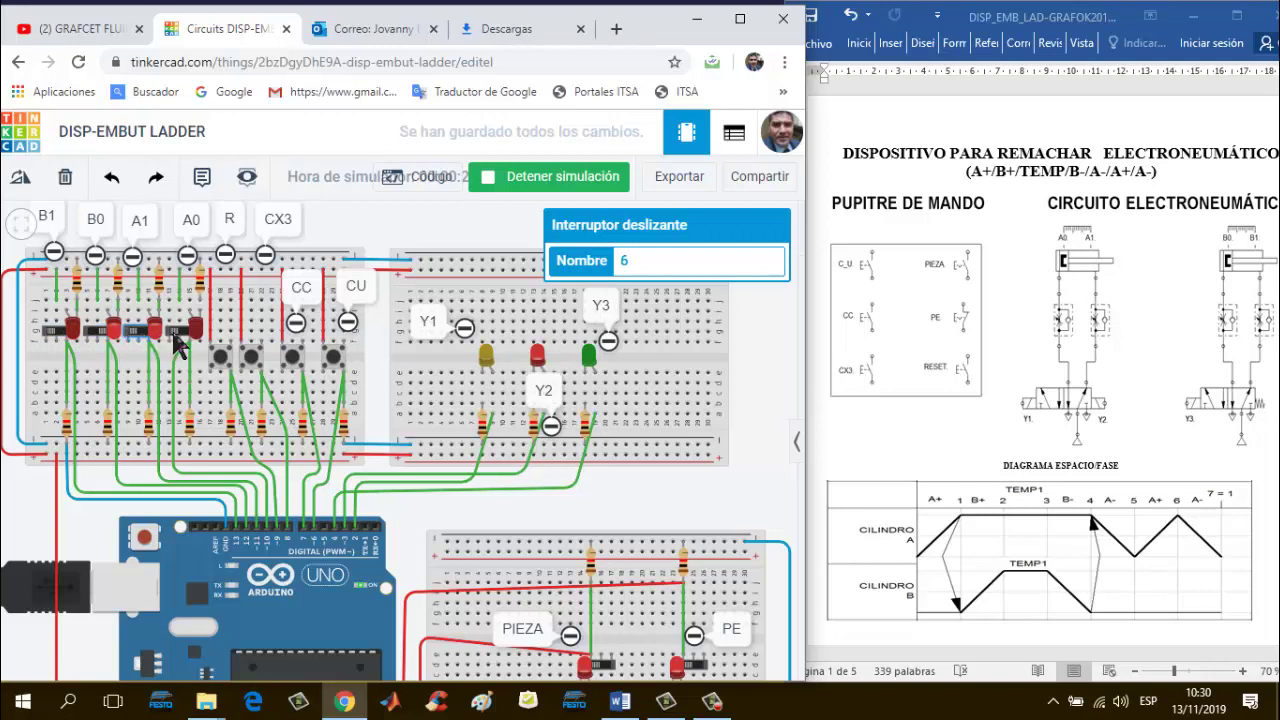
{"action": "left_click", "coordinate": [180, 334]}
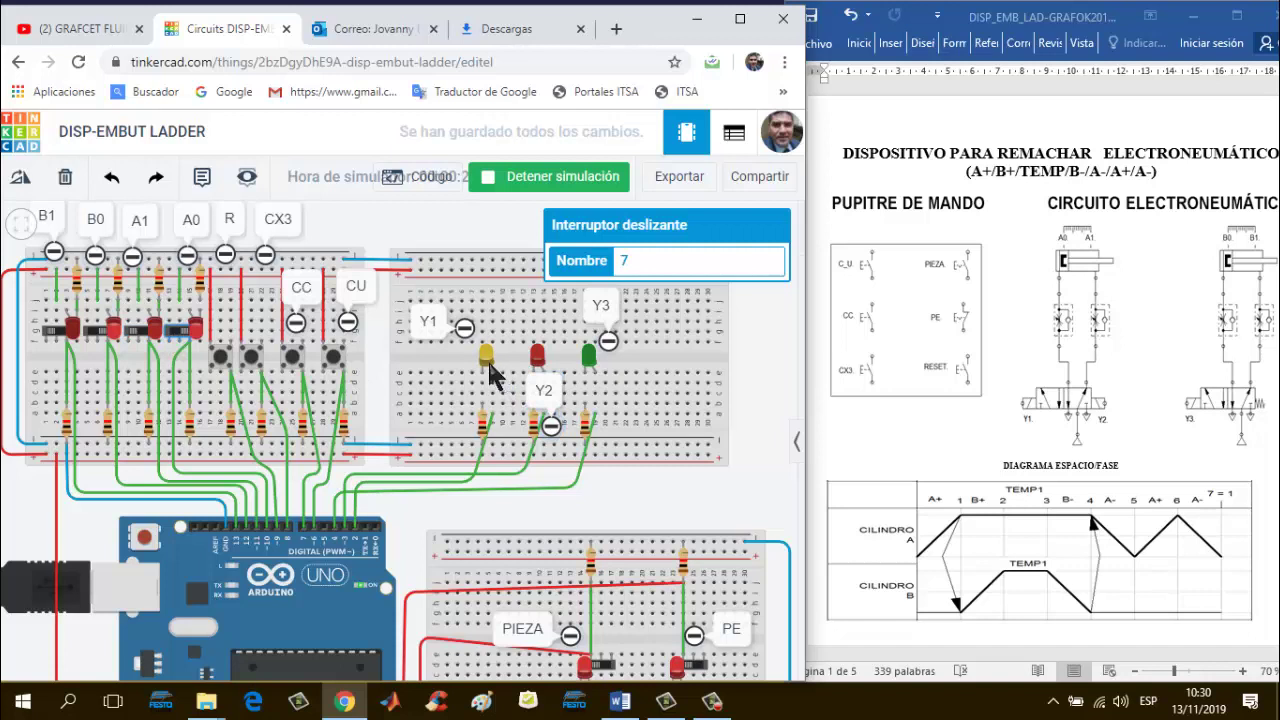
{"action": "left_click", "coordinate": [139, 336]}
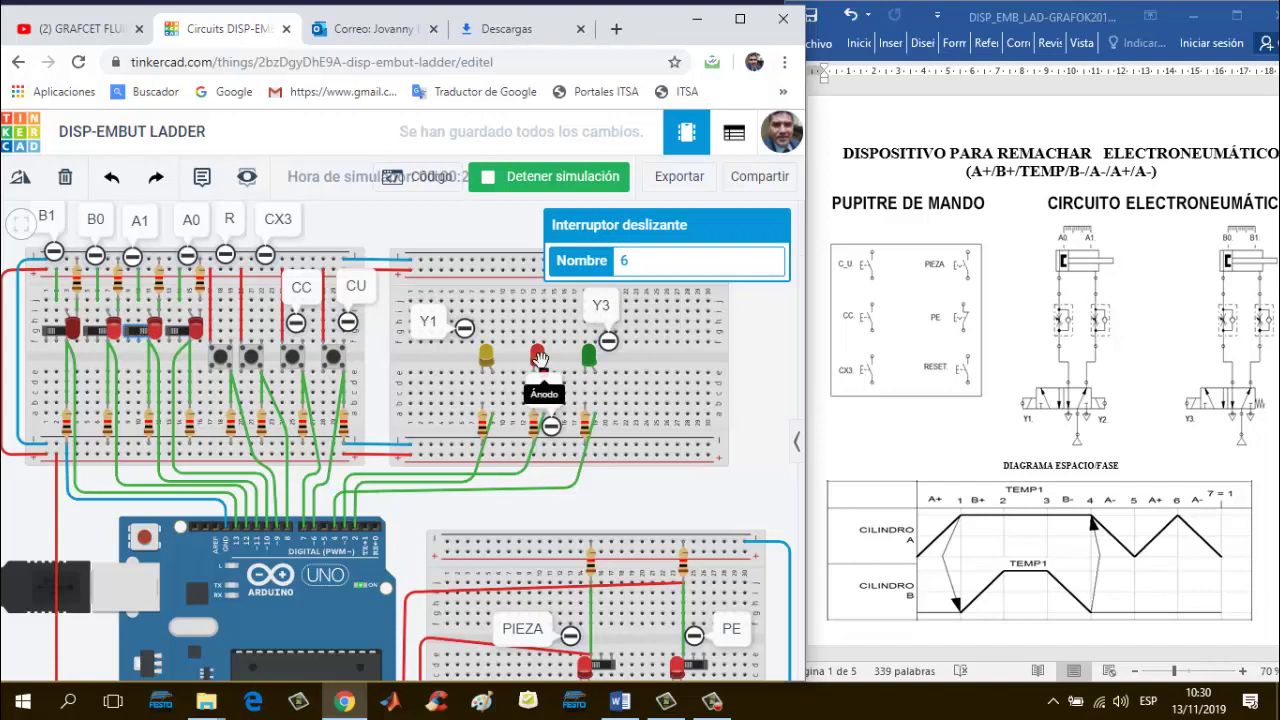
{"action": "left_click", "coordinate": [182, 333]}
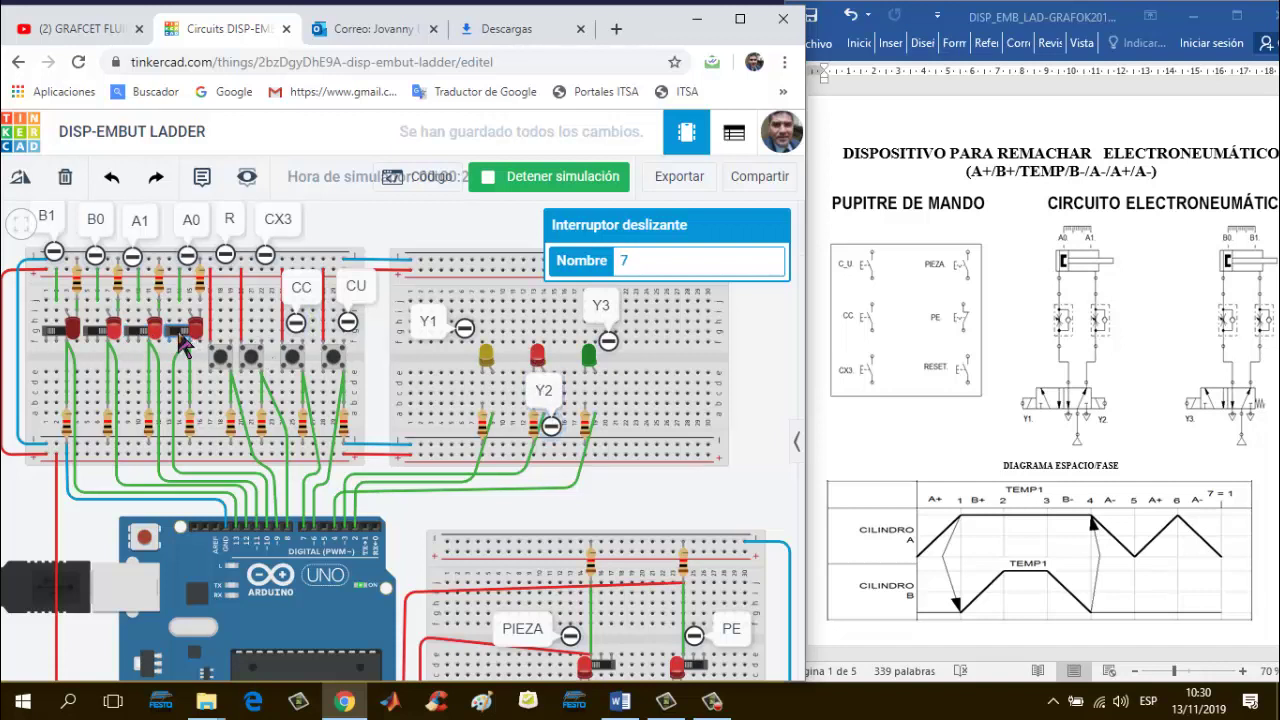
Step: Start a single cycle with CU and simulate A+ and B+ by switching A0 to A1 and B0 to B1
{"action": "left_click", "coordinate": [147, 338]}
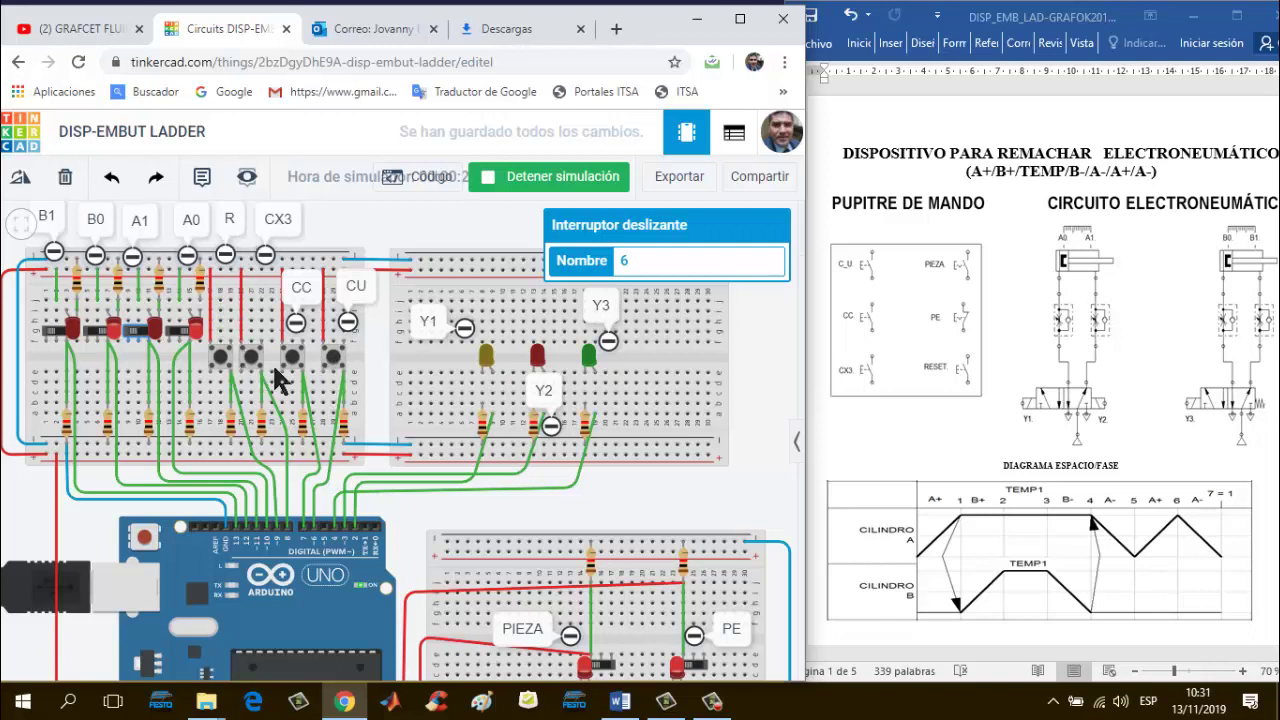
{"action": "left_click", "coordinate": [336, 368]}
{"action": "left_click", "coordinate": [183, 332]}
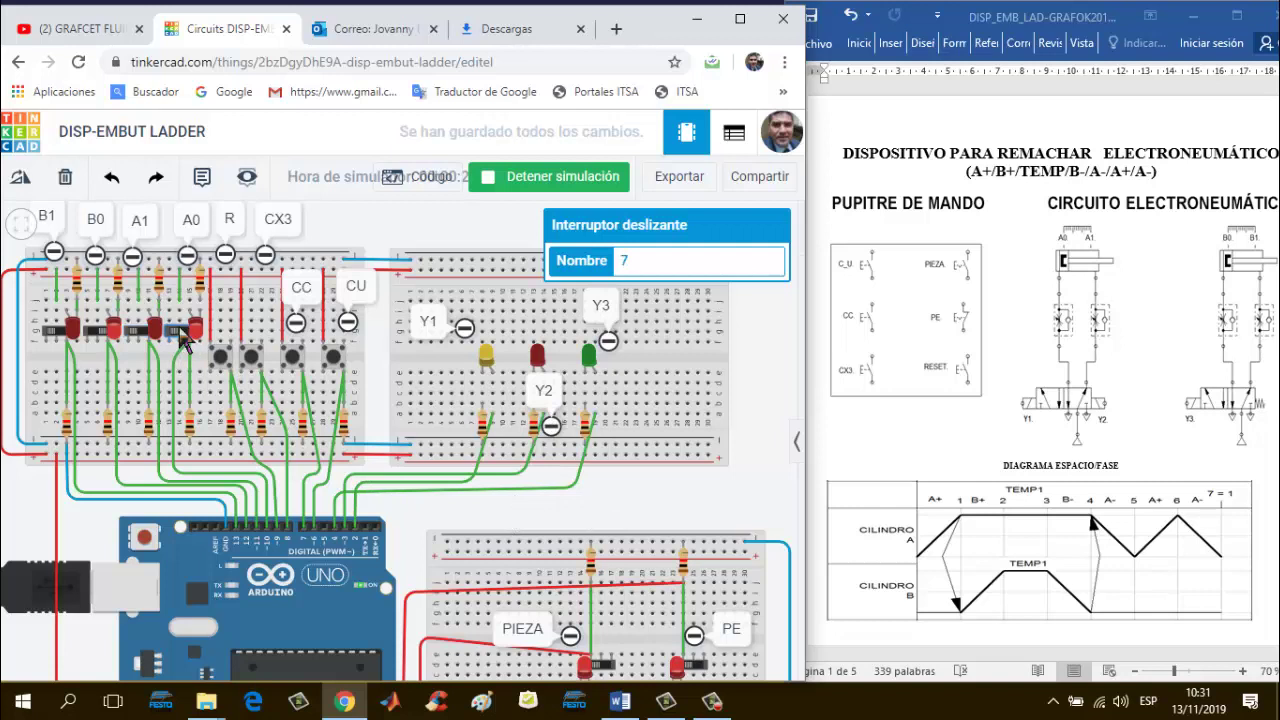
{"action": "left_click", "coordinate": [145, 338]}
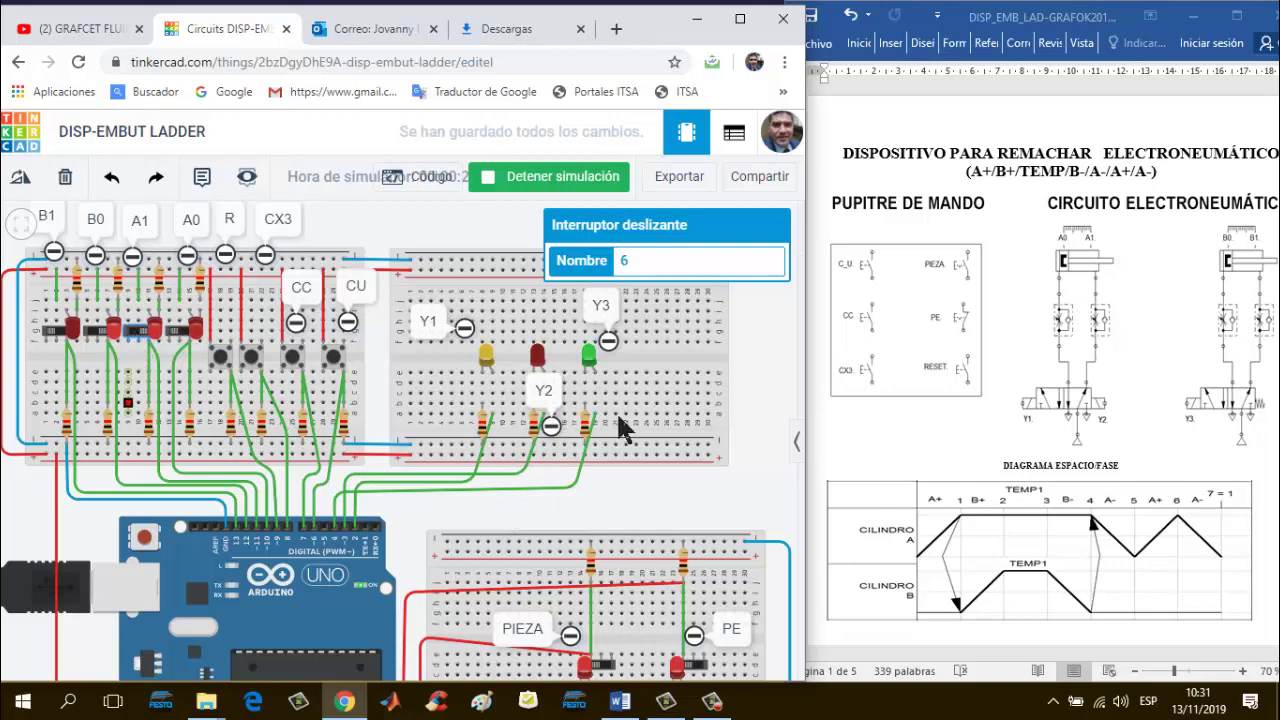
{"action": "left_click", "coordinate": [88, 335]}
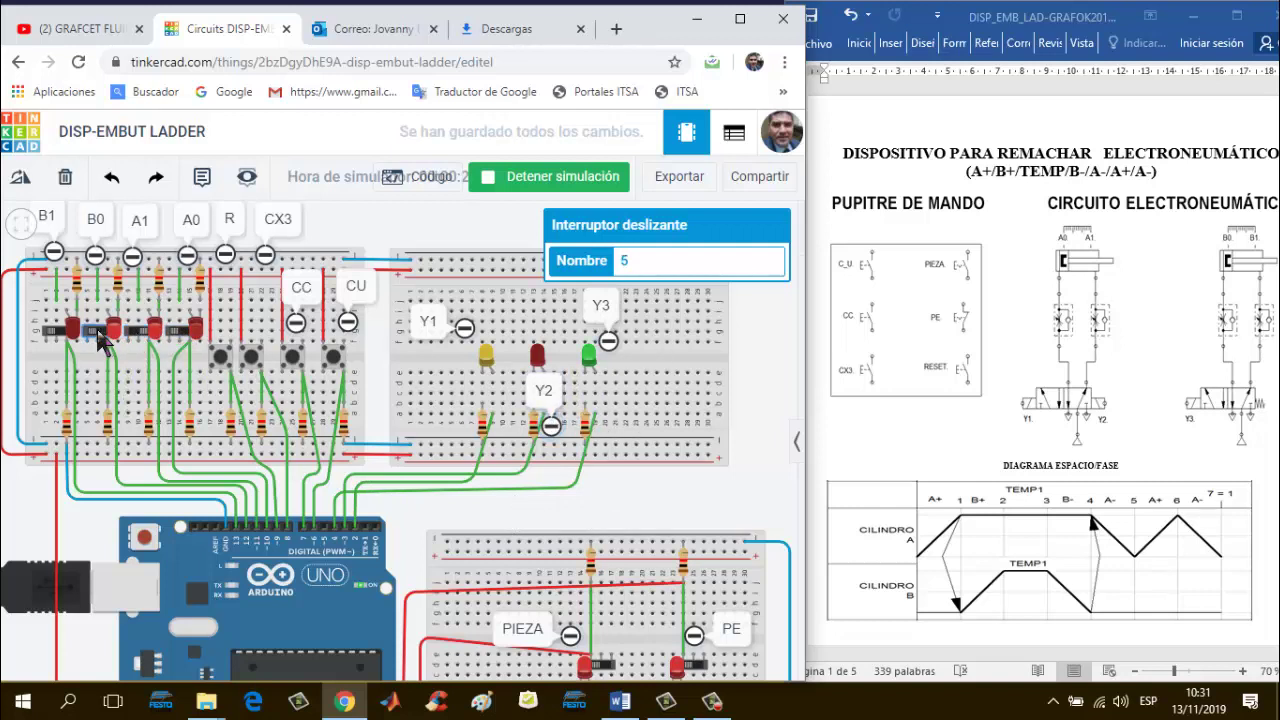
{"action": "left_click", "coordinate": [58, 336]}
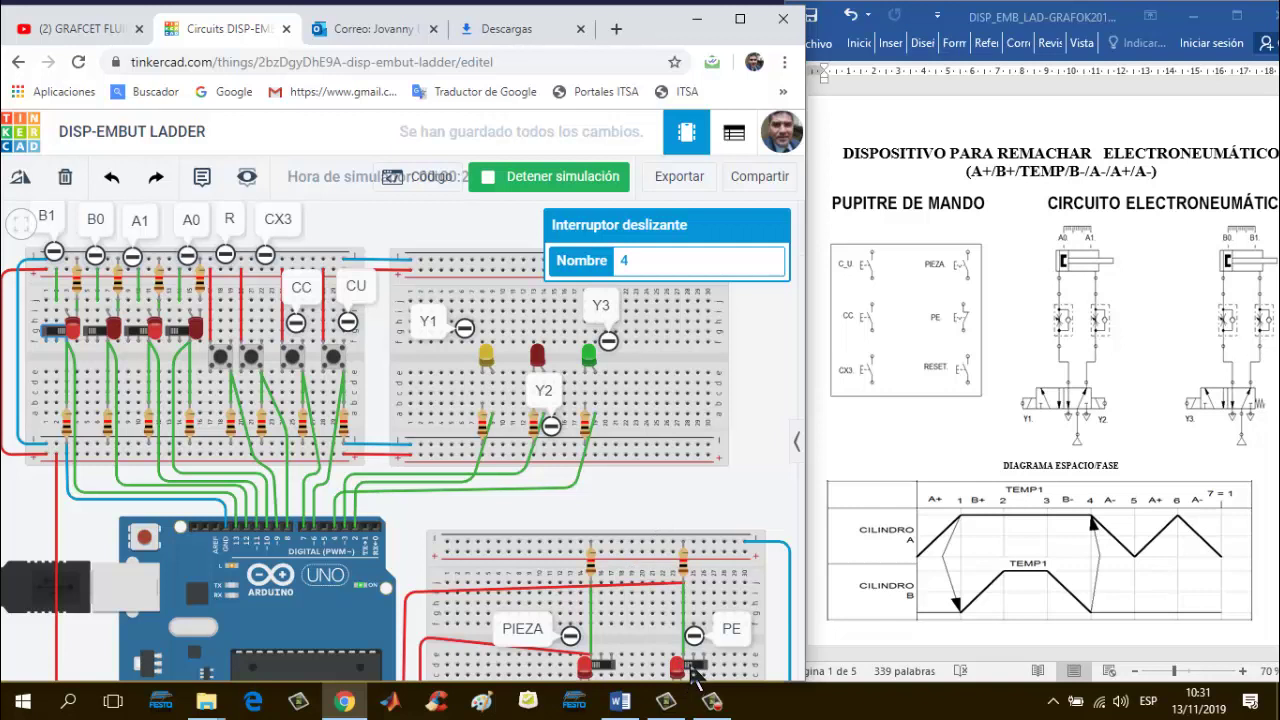
Step: Trigger the PE emergency stop mid-cycle and simulate the retraction by returning B to B0 and A to A0
{"action": "left_click", "coordinate": [697, 668]}
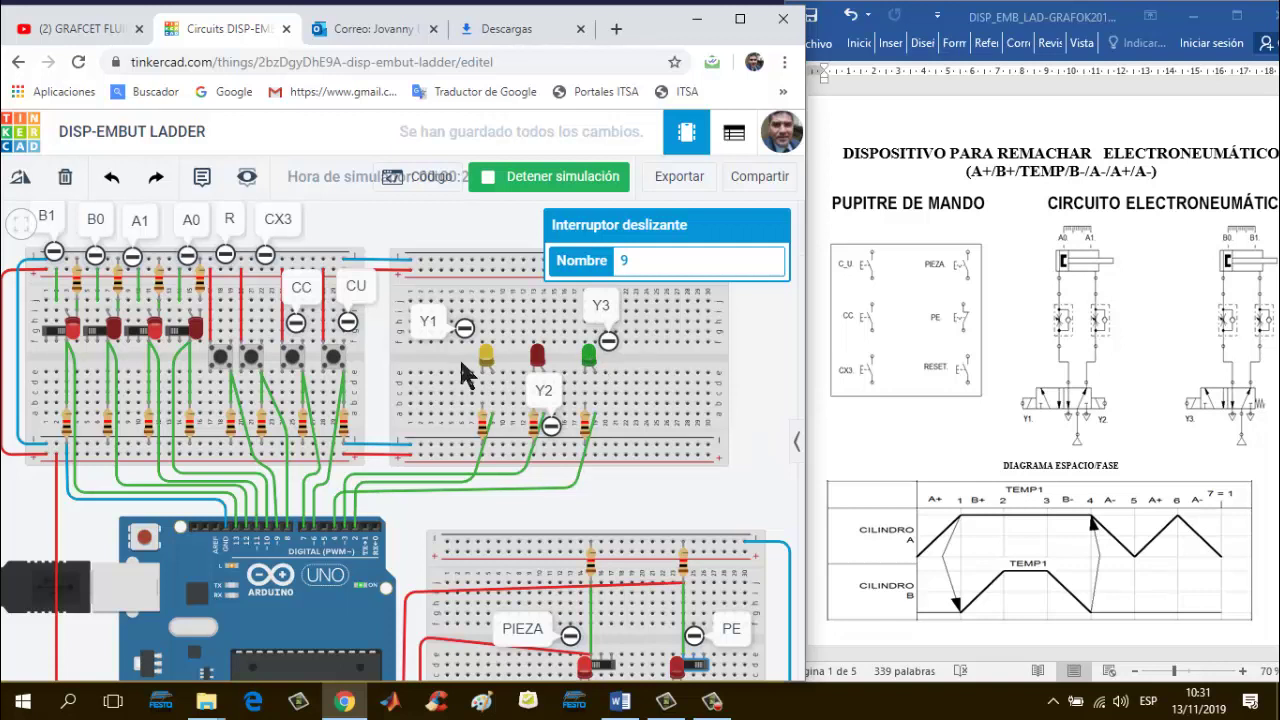
{"action": "left_click", "coordinate": [97, 336]}
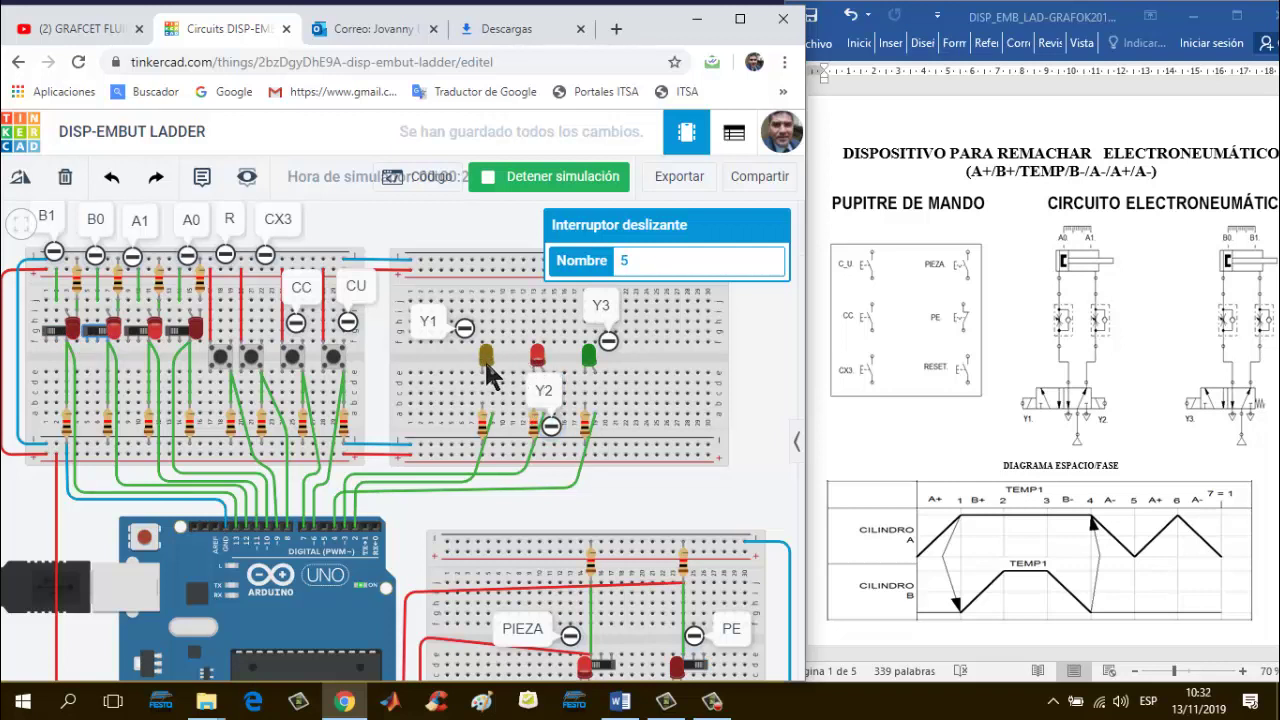
{"action": "left_click", "coordinate": [145, 332]}
{"action": "left_click", "coordinate": [178, 333]}
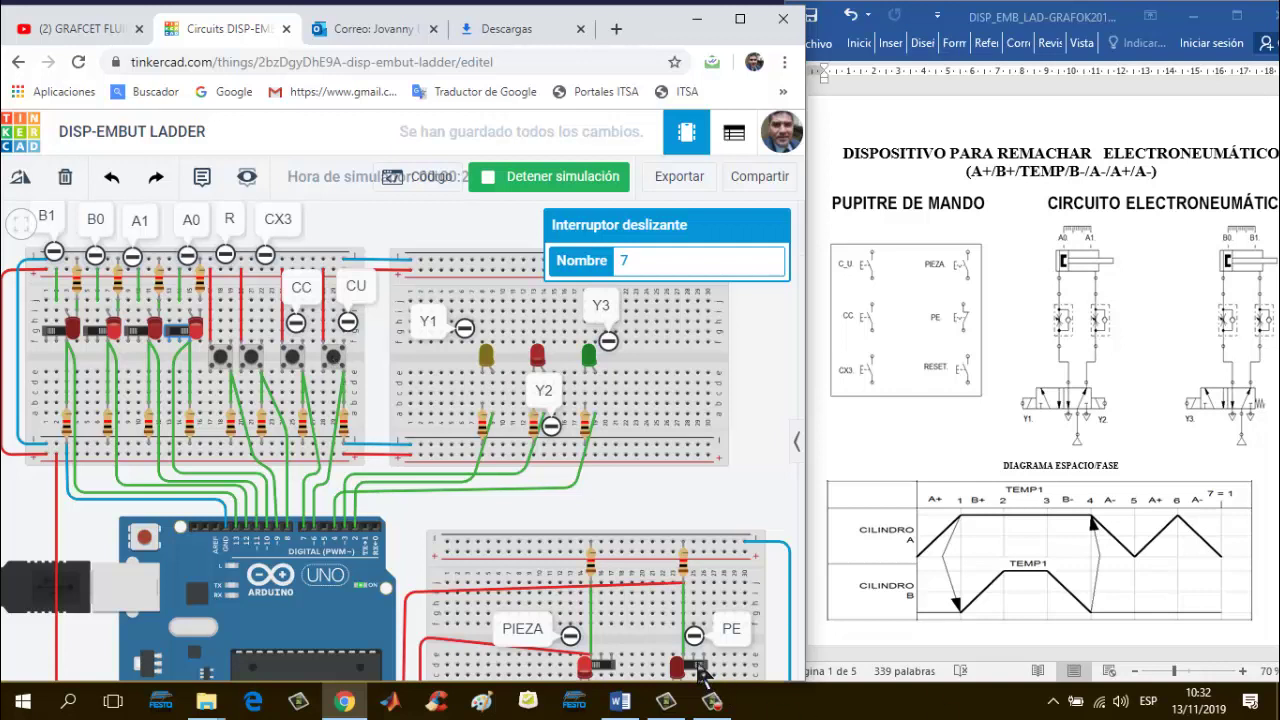
Step: Restore the PE switch, toggle the PIEZA detector off and back on, and start another single cycle with CU
{"action": "left_click", "coordinate": [603, 668]}
{"action": "left_click", "coordinate": [620, 670]}
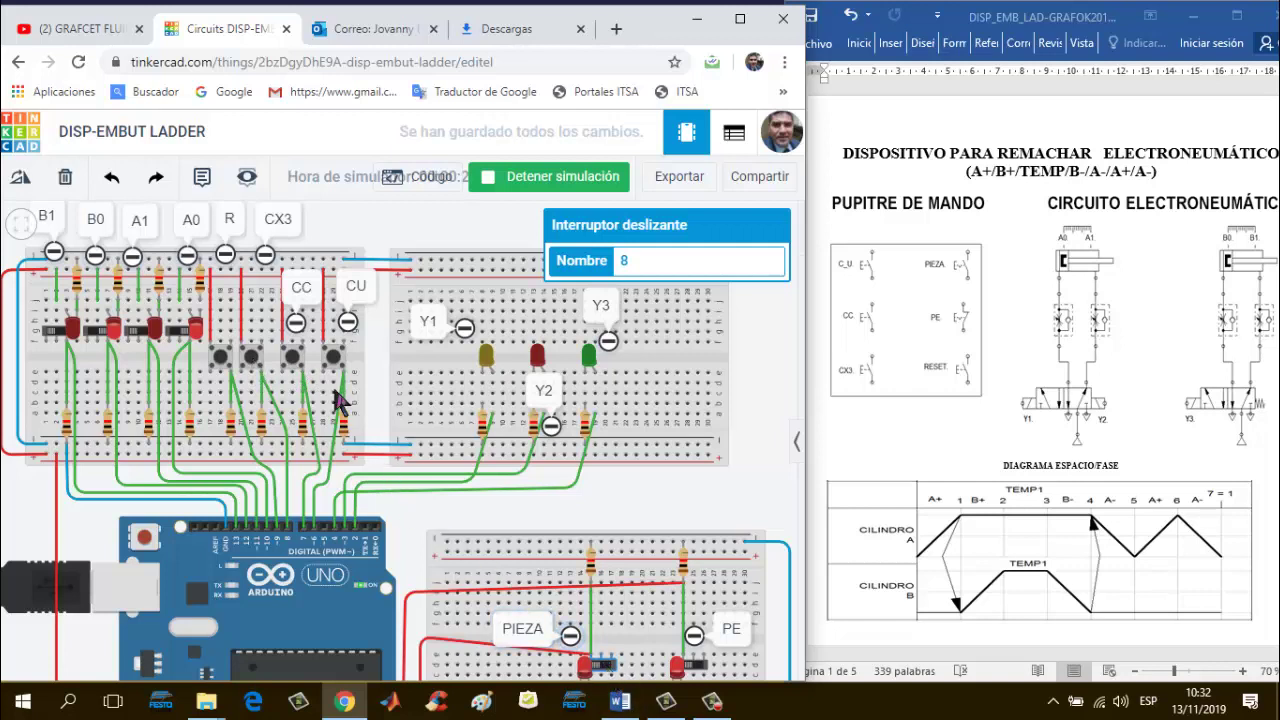
{"action": "left_click", "coordinate": [334, 356]}
Step: Examine the control specifications and the ladder diagrams through the KCX3 and coil activation rungs in the Word document, and return to the Tinkercad circuit
{"action": "scroll", "coordinate": [1155, 420], "scroll_direction": "down", "scroll_amount": 5}
{"action": "scroll", "coordinate": [1152, 414], "scroll_direction": "down", "scroll_amount": 8}
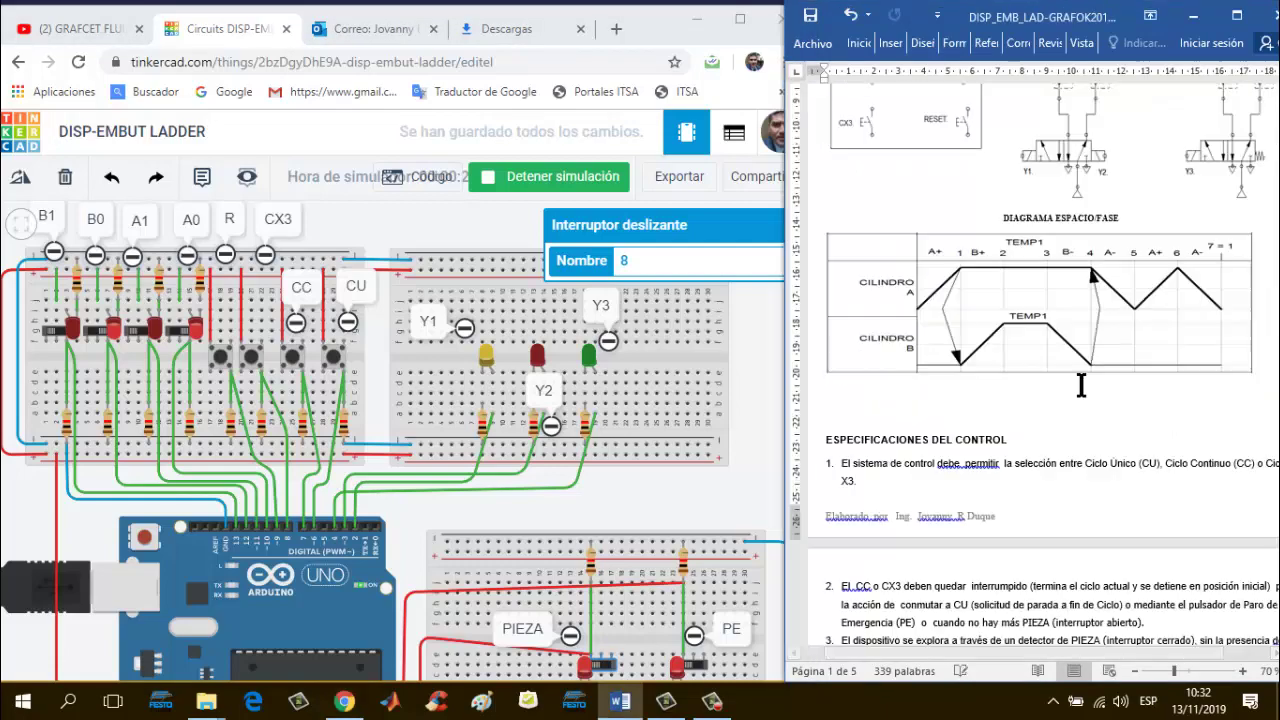
{"action": "scroll", "coordinate": [1078, 396], "scroll_direction": "down", "scroll_amount": 15}
{"action": "scroll", "coordinate": [1078, 396], "scroll_direction": "down", "scroll_amount": 20}
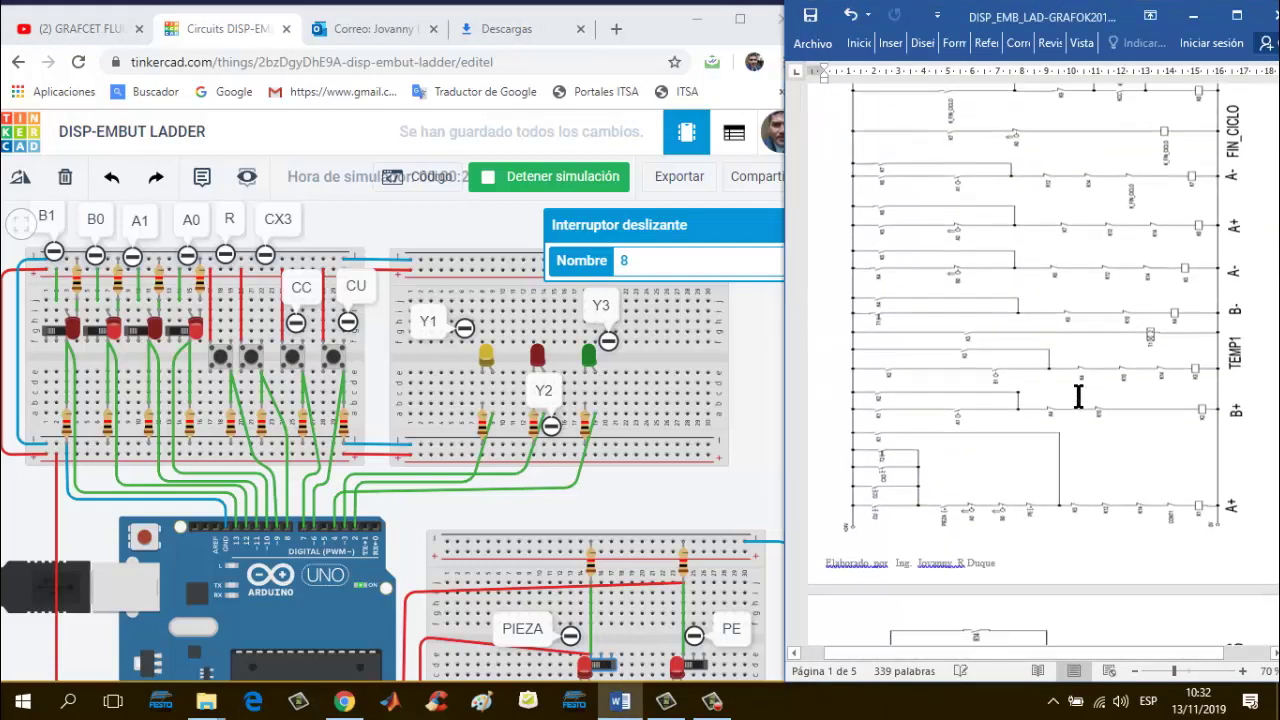
{"action": "scroll", "coordinate": [1078, 396], "scroll_direction": "down", "scroll_amount": 2}
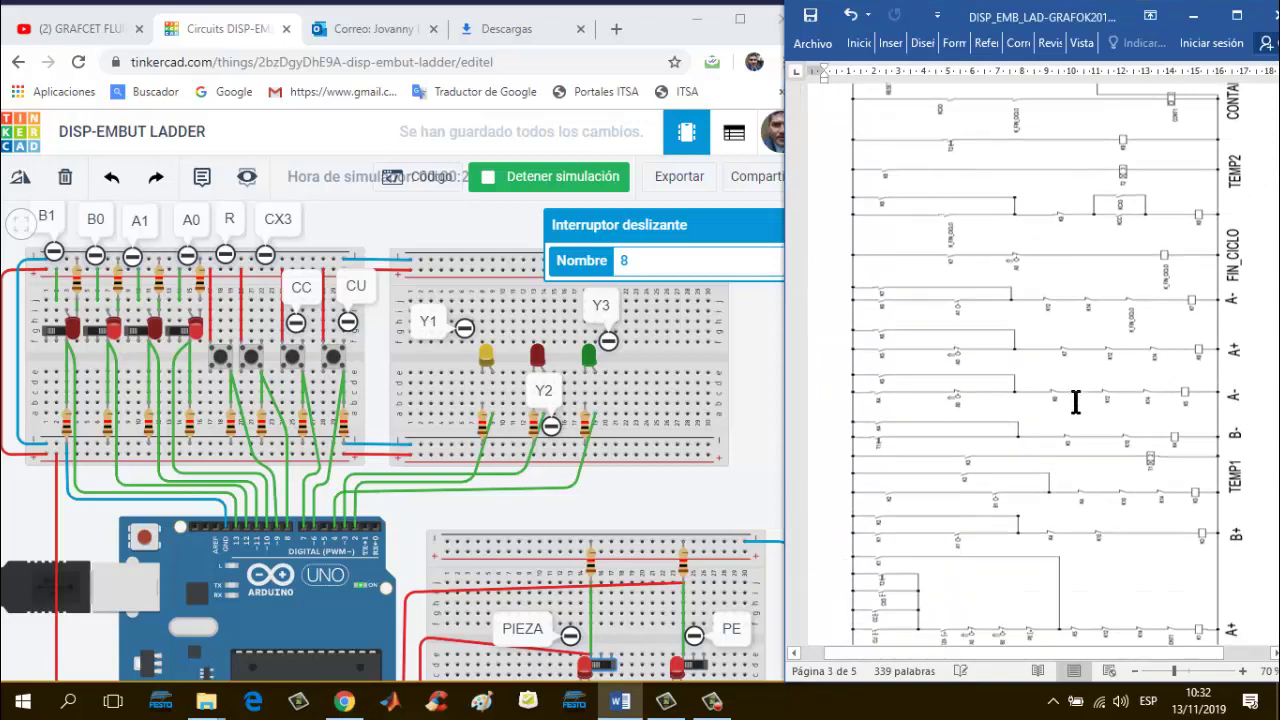
{"action": "scroll", "coordinate": [1074, 403], "scroll_direction": "down", "scroll_amount": 10}
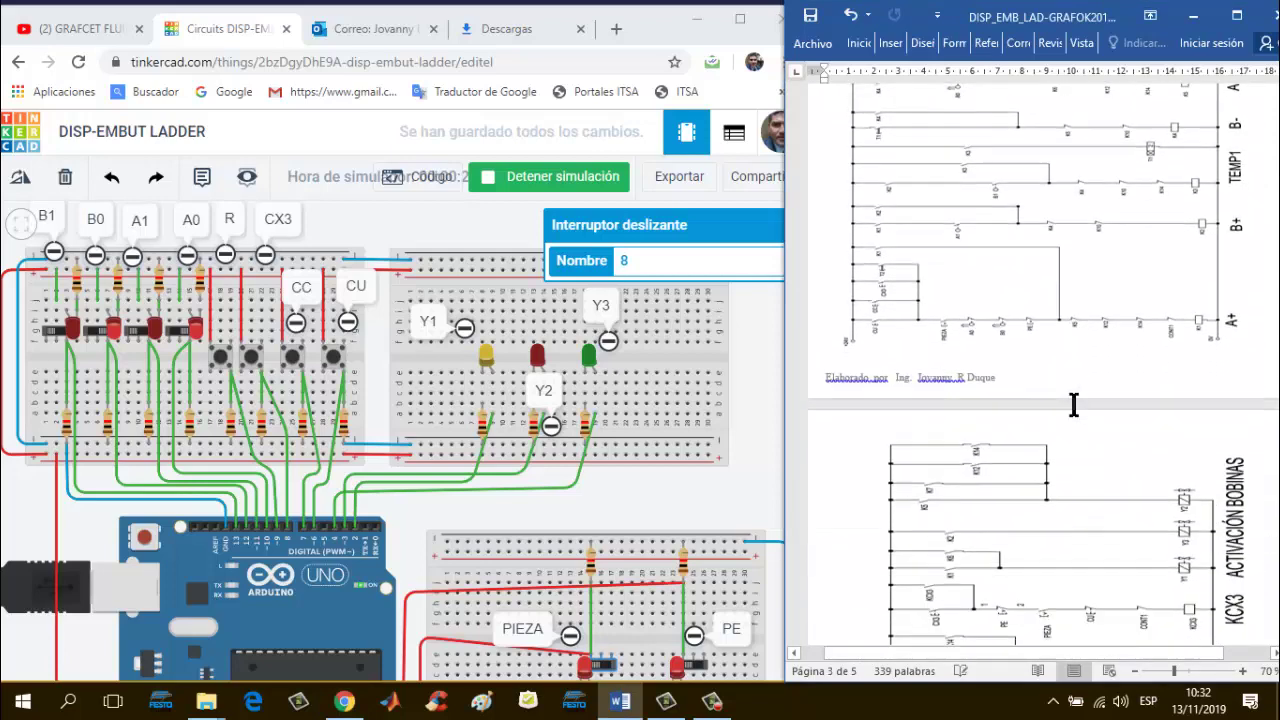
{"action": "scroll", "coordinate": [1073, 404], "scroll_direction": "up", "scroll_amount": 1}
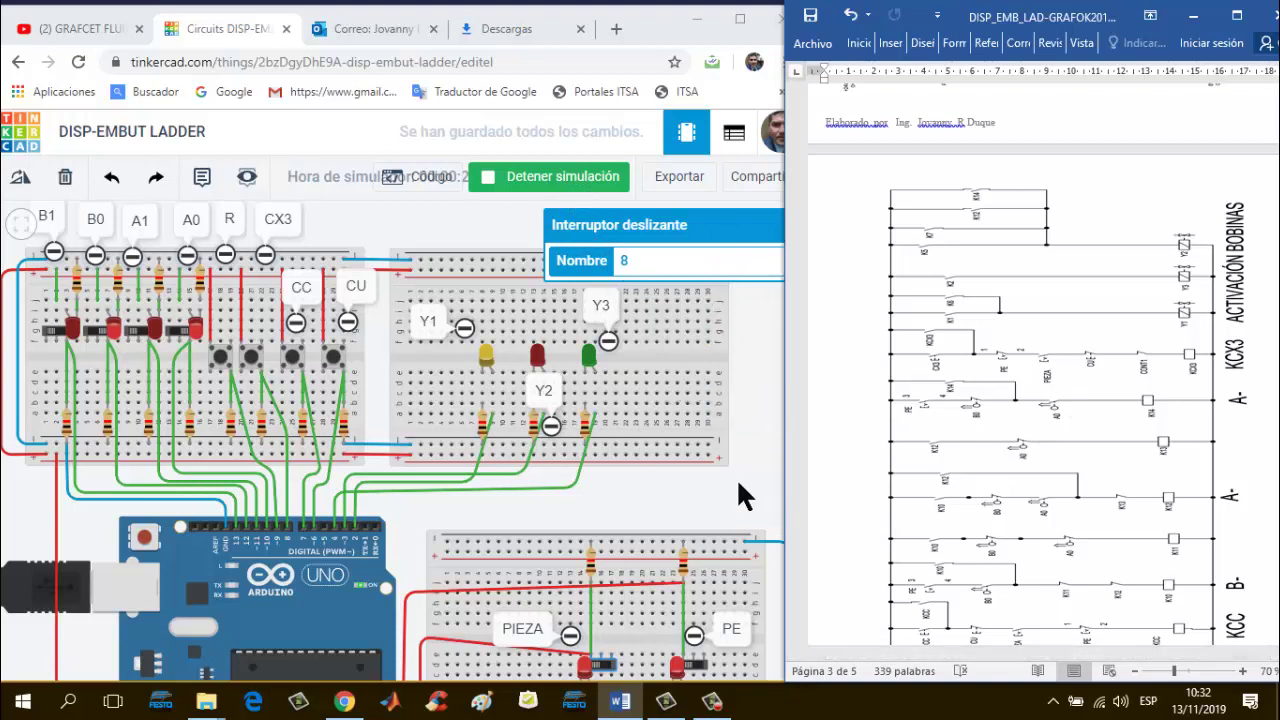
{"action": "left_click", "coordinate": [758, 401]}
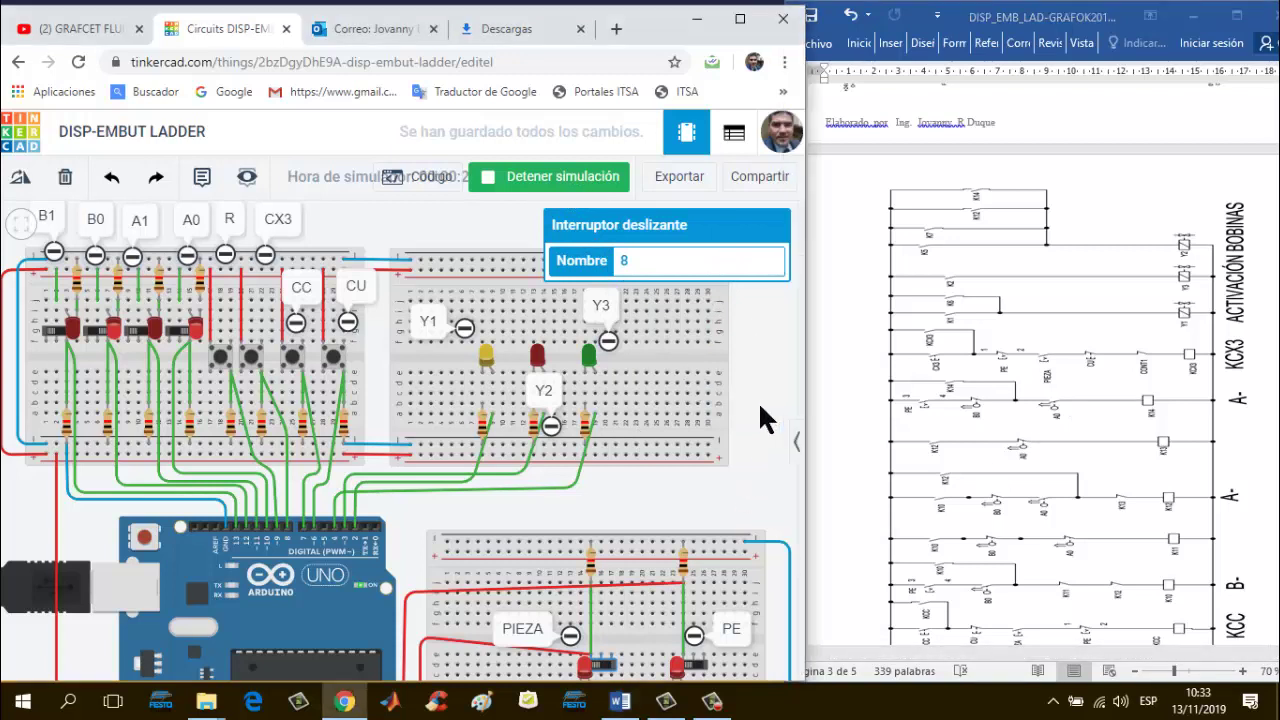